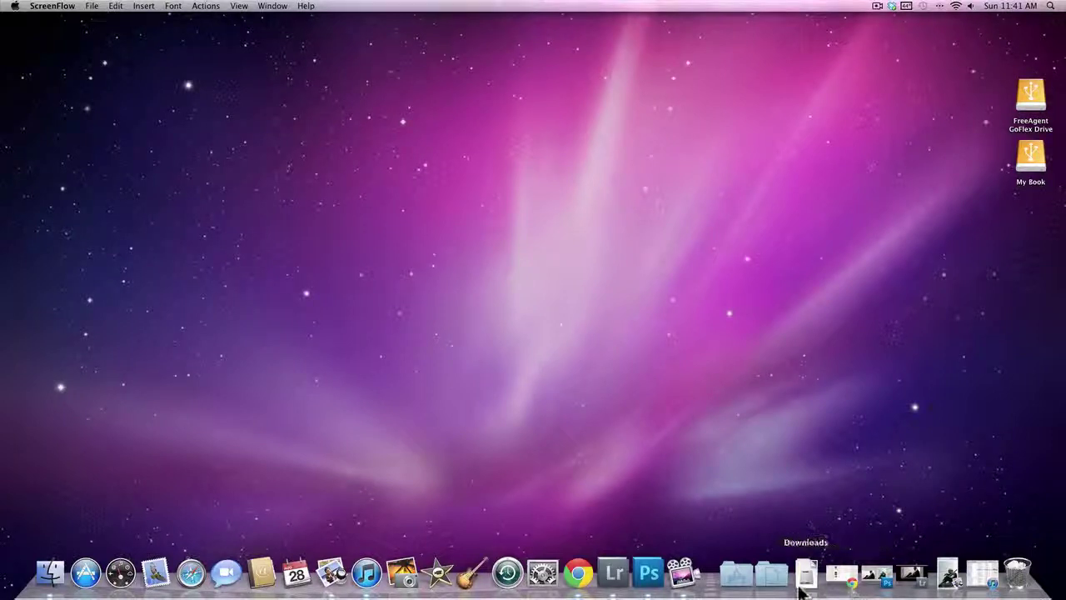
Put iTunes away, open the Final Fantasy VII poster in Preview, then return to Lightroom.
click(367, 572)
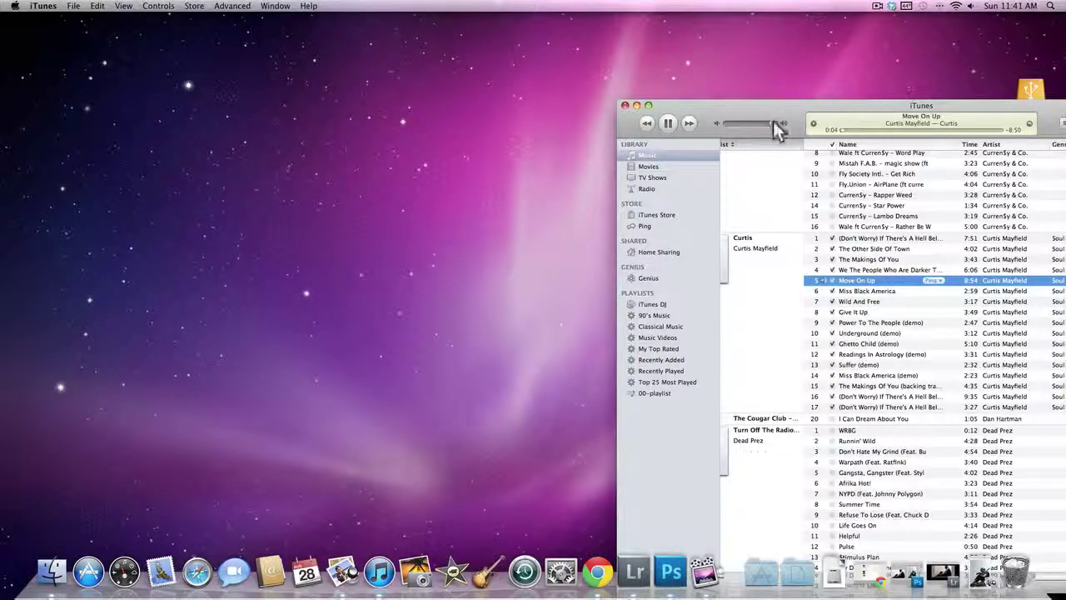
click(636, 105)
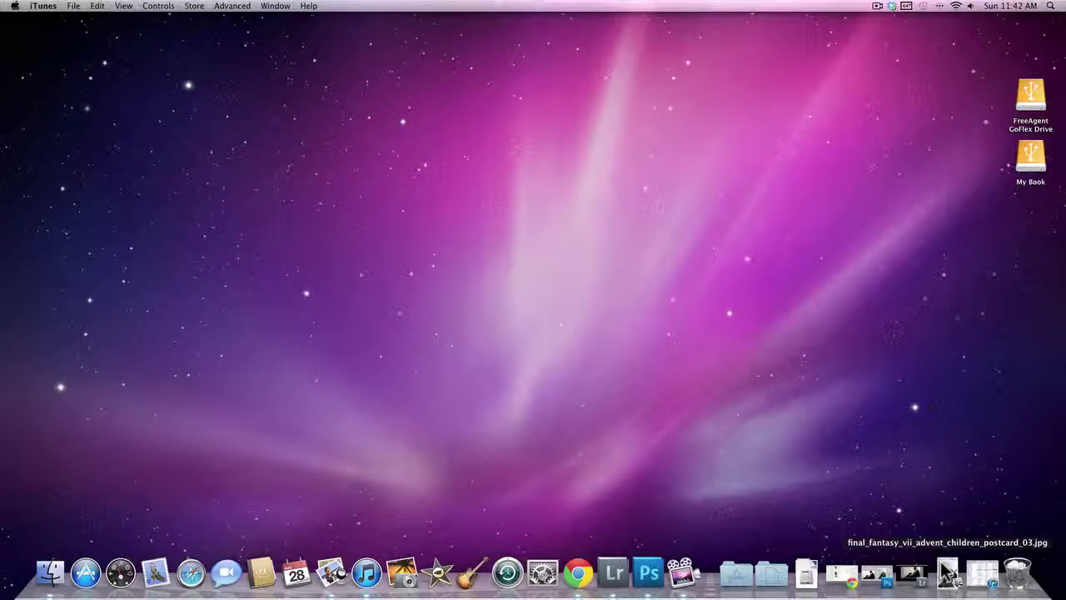
click(948, 573)
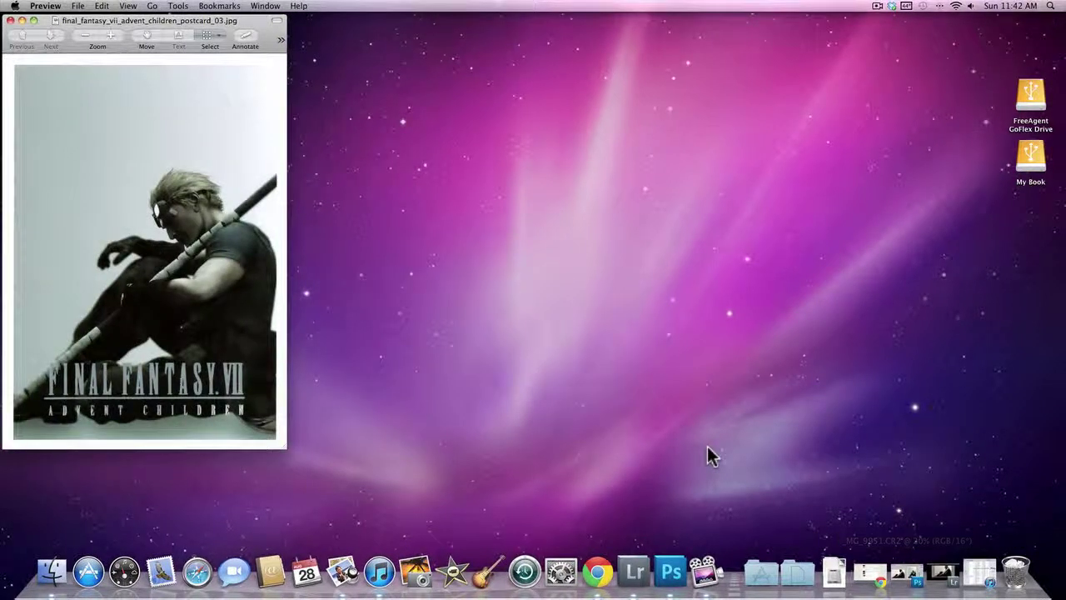
drag(85, 28, 143, 40)
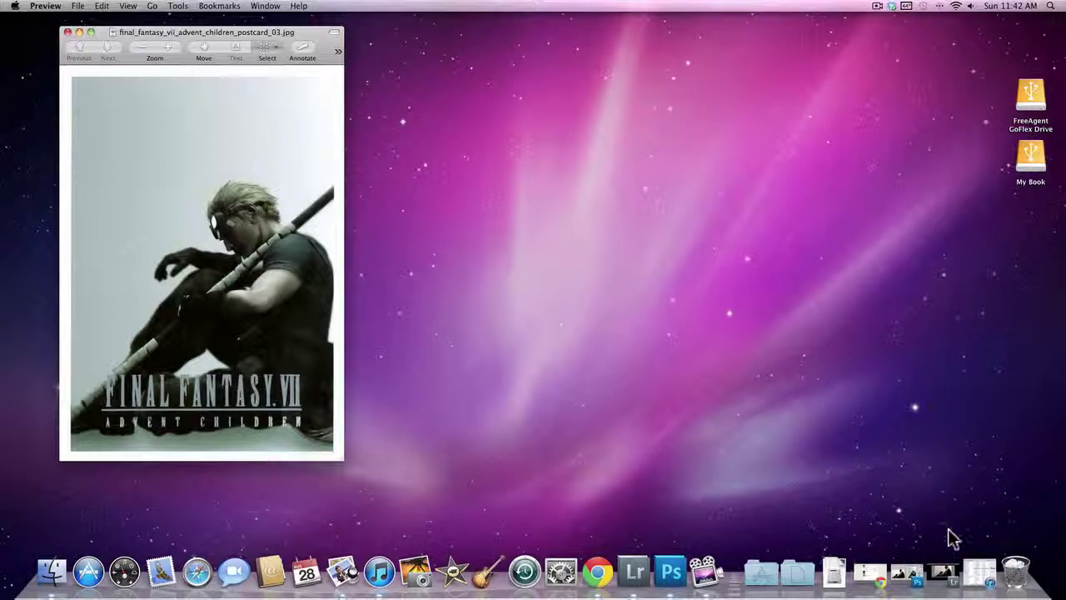
click(945, 573)
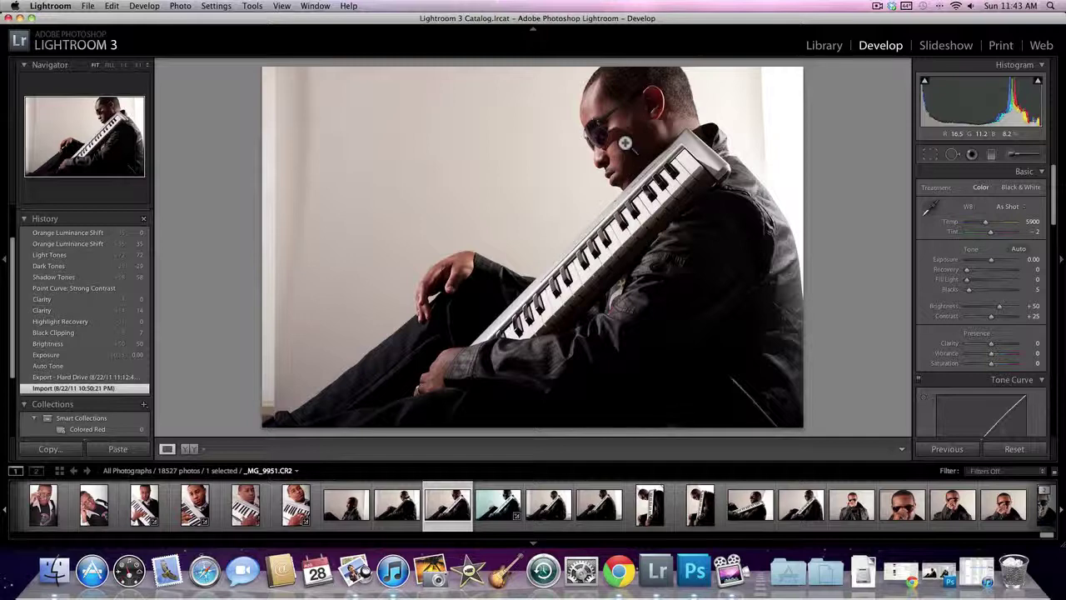
Inspect the man's face at 1:1 with Spot Removal at brush size 29, then zoom back out.
click(630, 127)
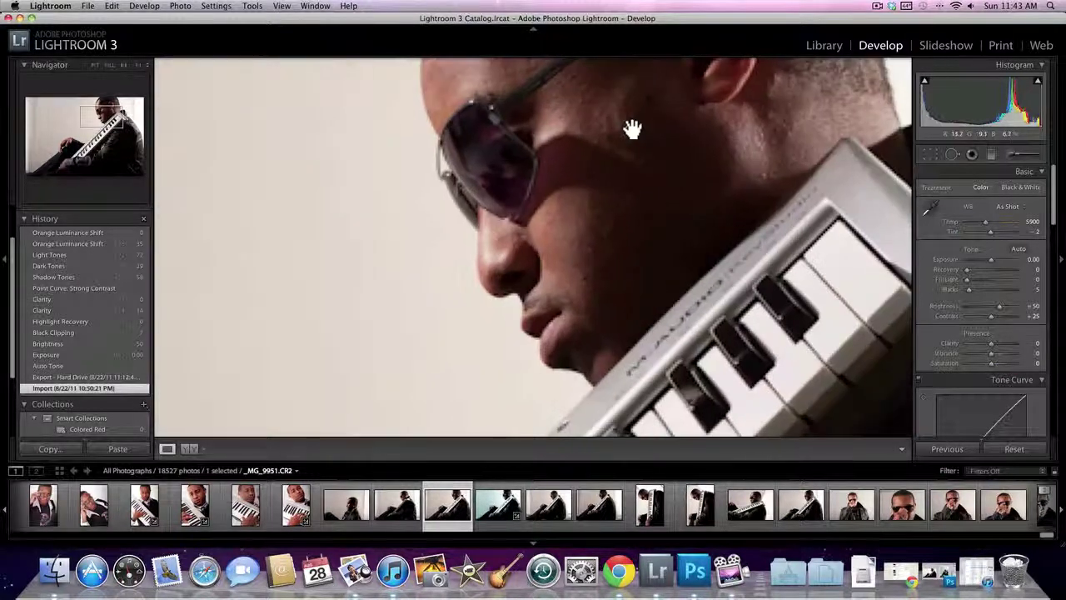
click(952, 154)
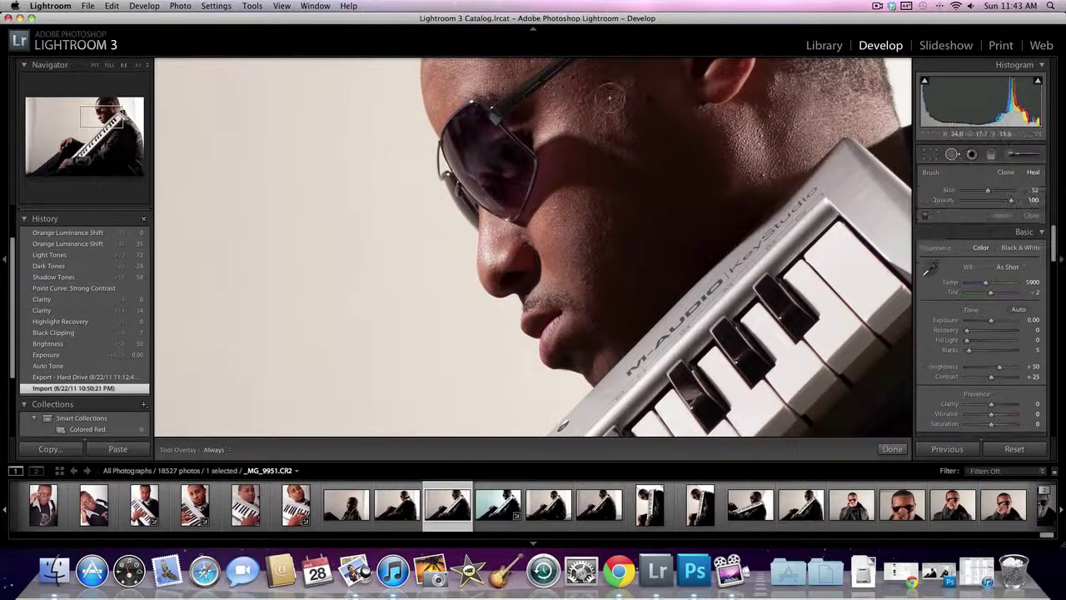
scroll(608, 98, down, 5)
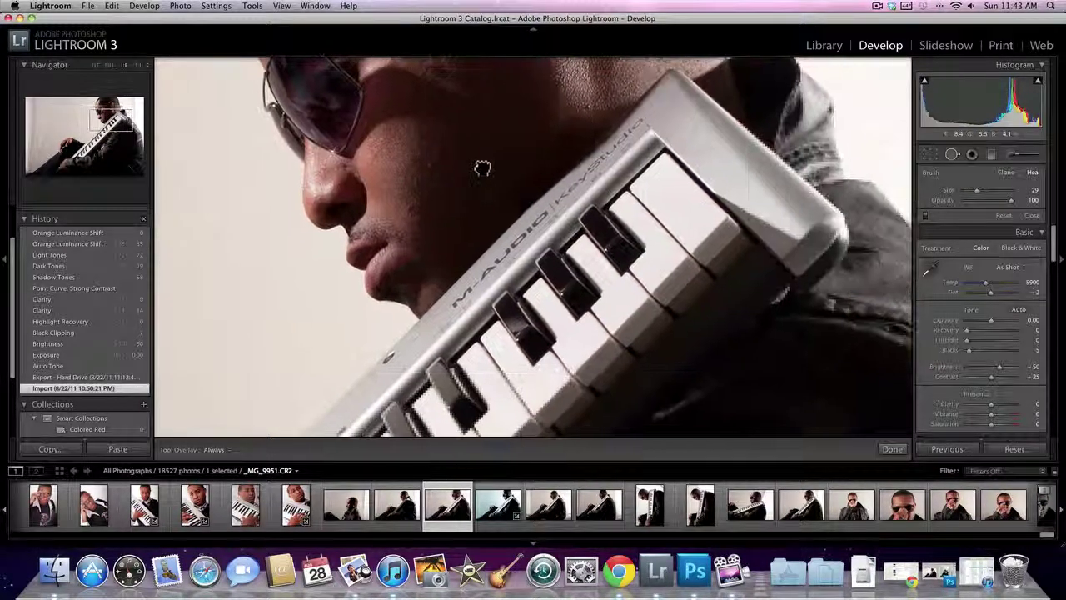
drag(600, 219, 575, 238)
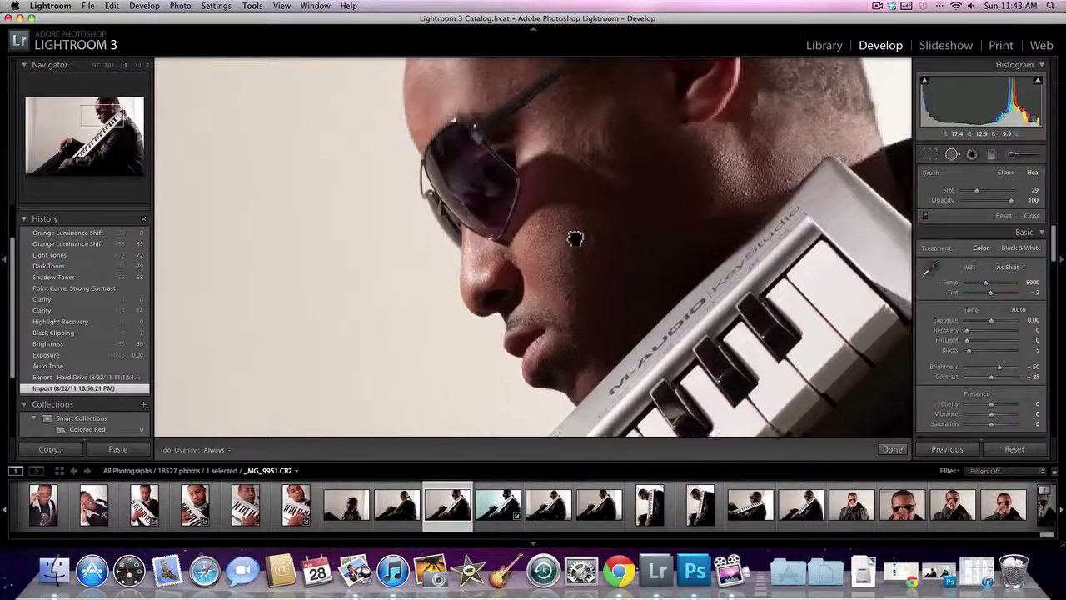
drag(558, 189, 572, 202)
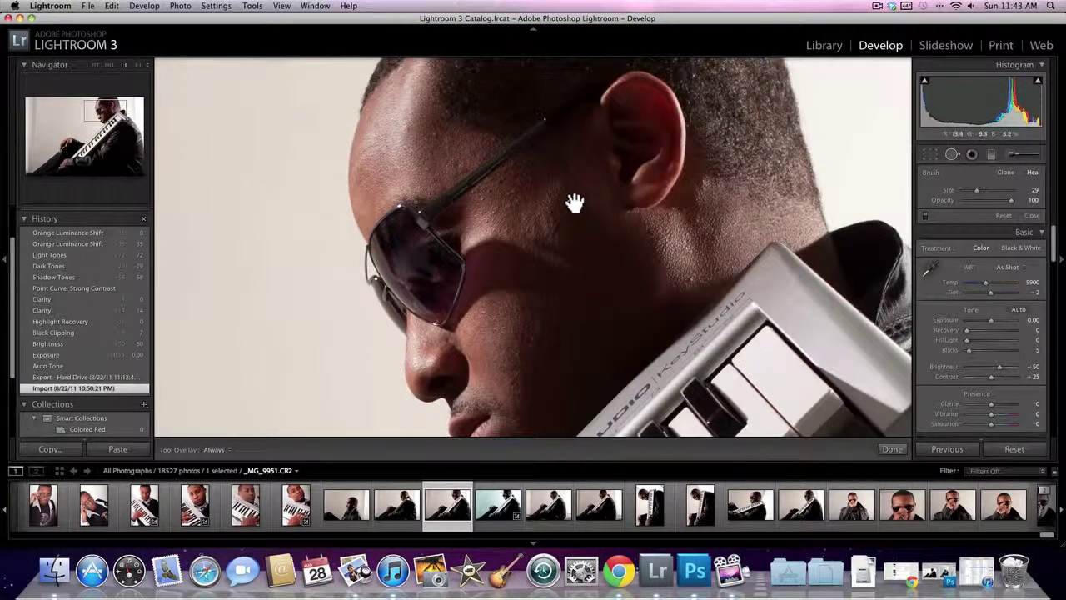
key(z)
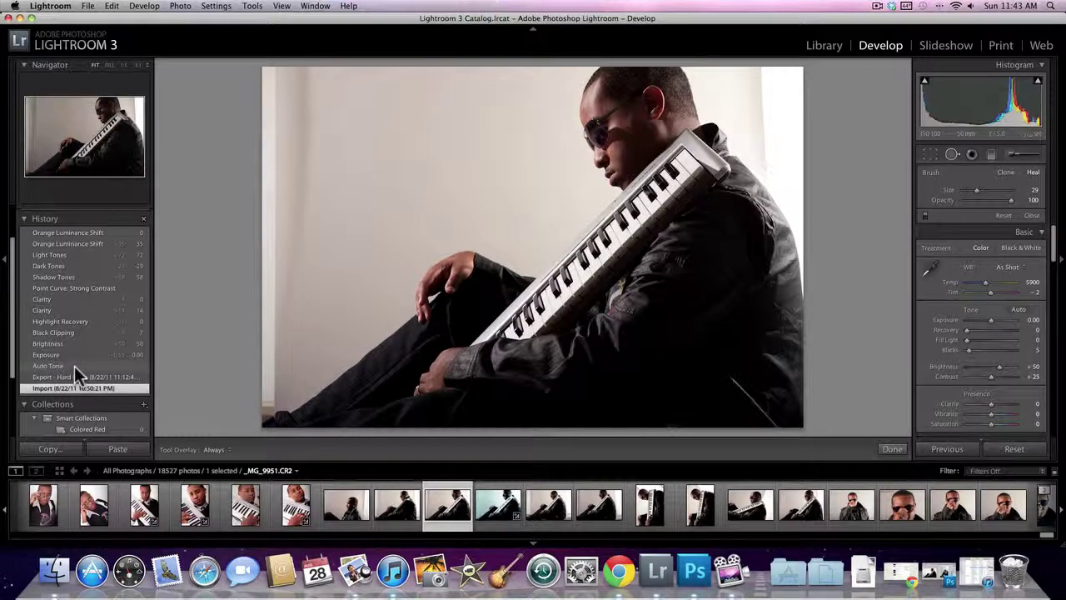
Close Spot Removal and step through Auto Tone, Exposure, Brightness, Black Clipping, Highlight Recovery and Clarity.
click(1031, 214)
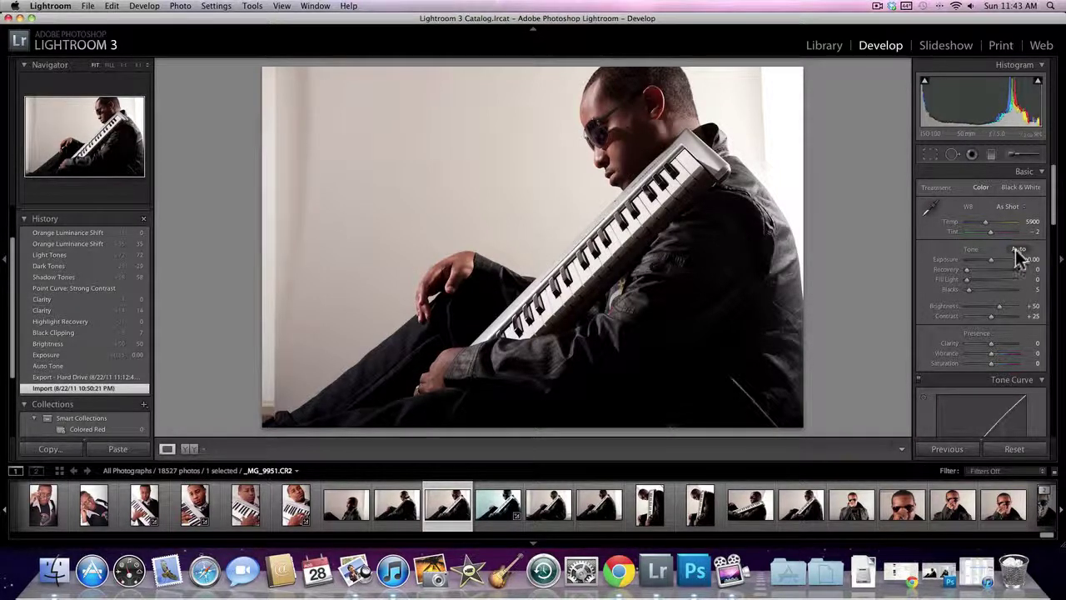
click(102, 366)
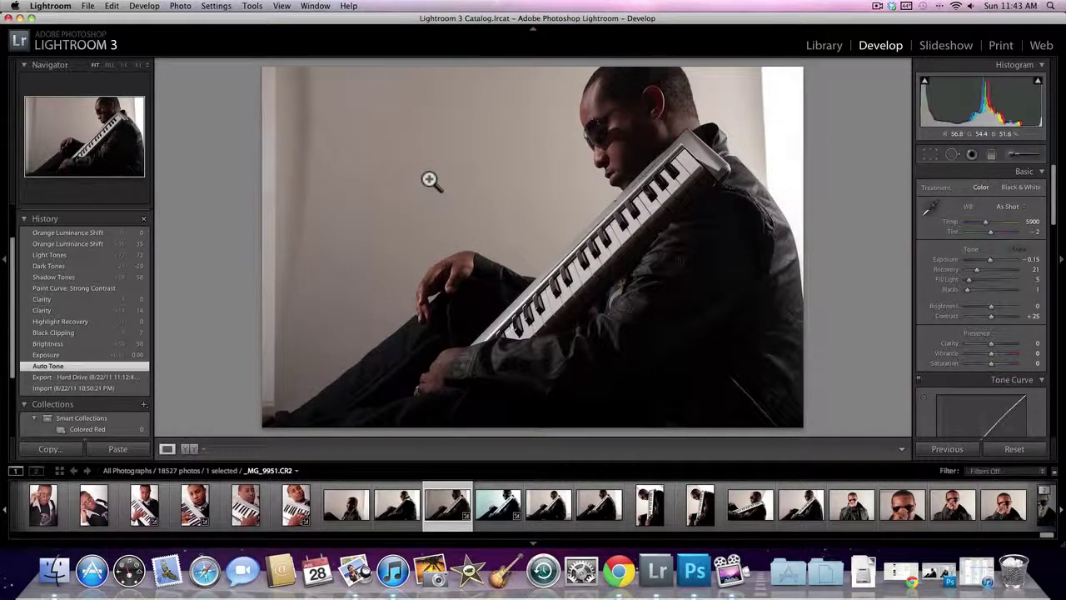
click(65, 354)
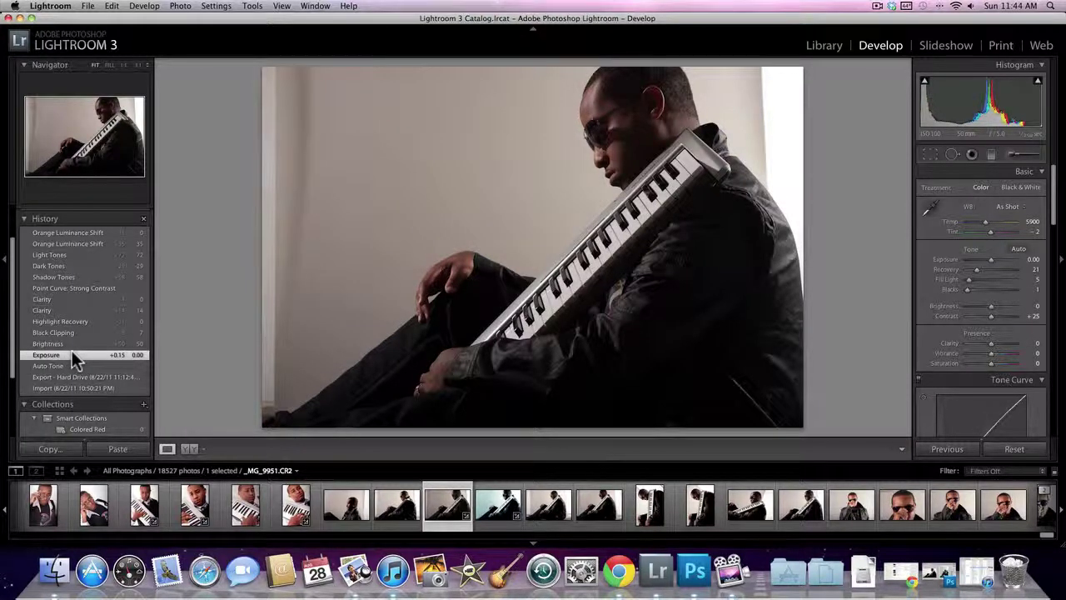
click(44, 342)
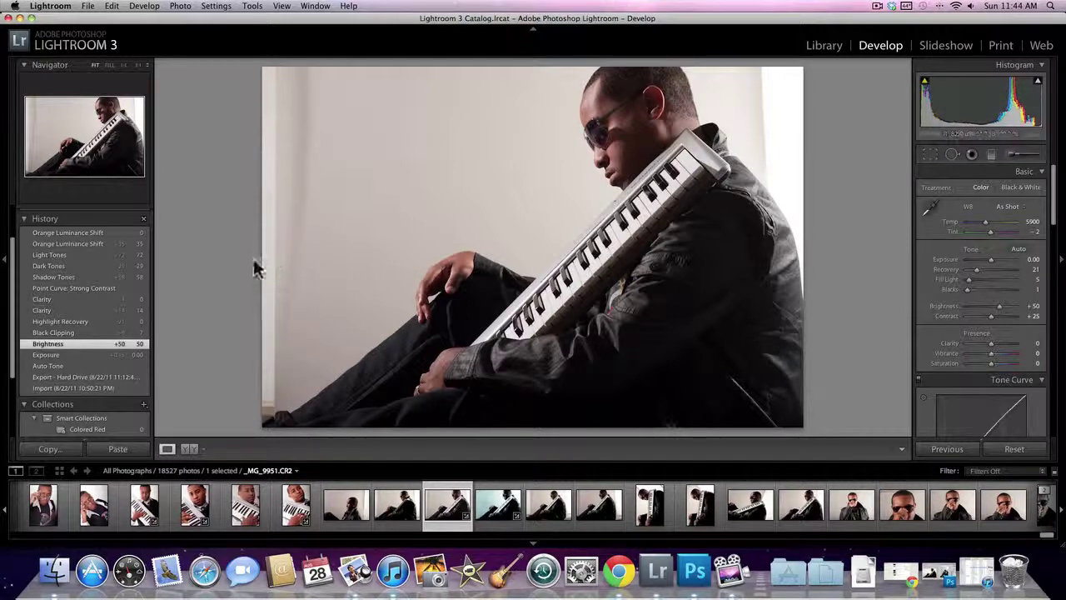
click(87, 330)
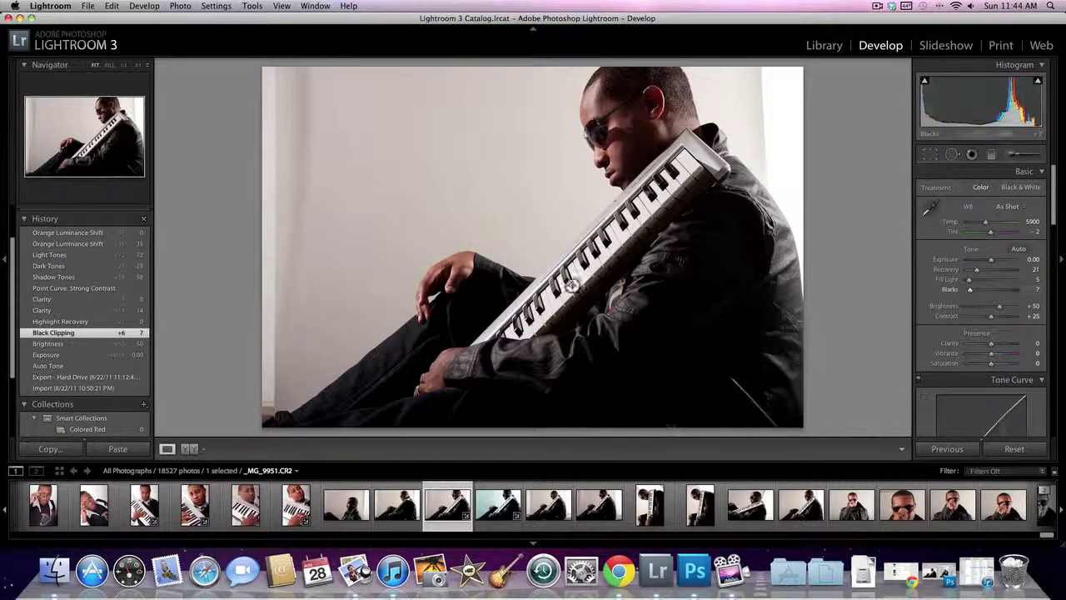
click(67, 321)
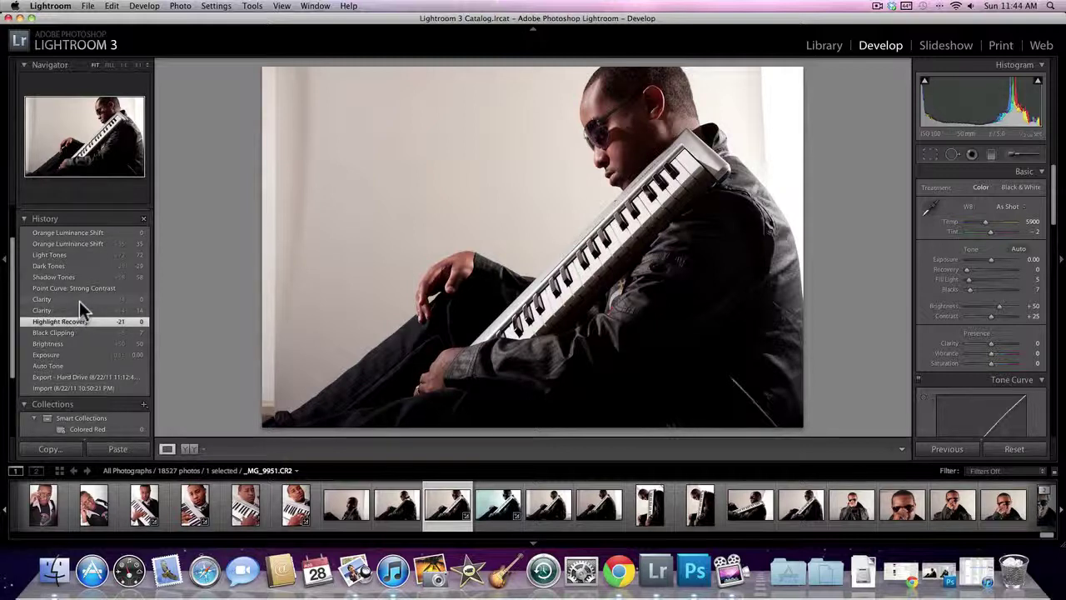
click(80, 299)
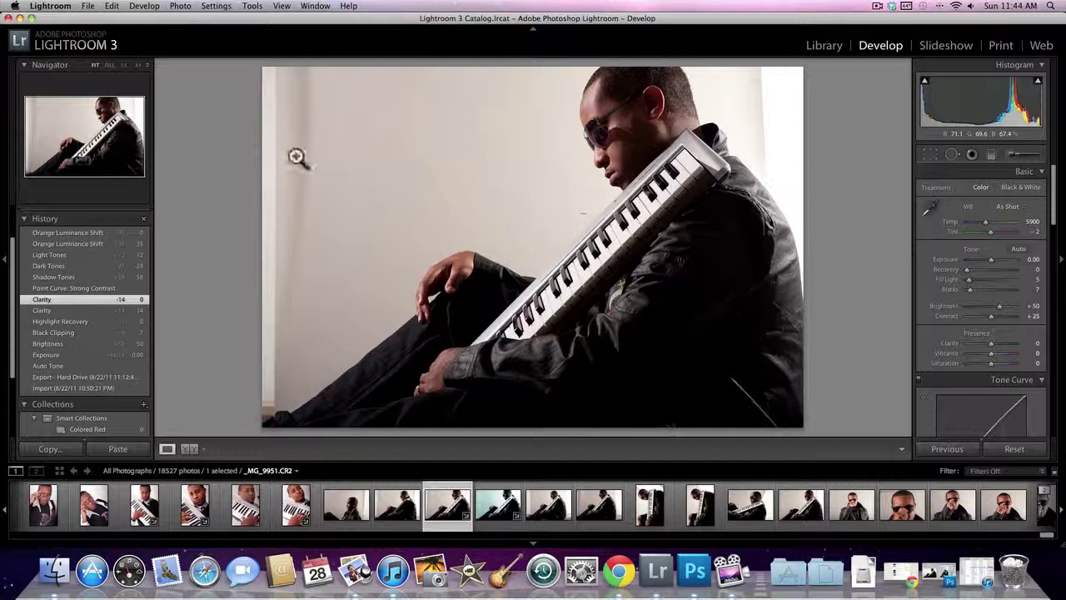
Select the Point Curve: Strong Contrast state, review the Tone Curve, then the Shadow Tones +58 state.
click(110, 287)
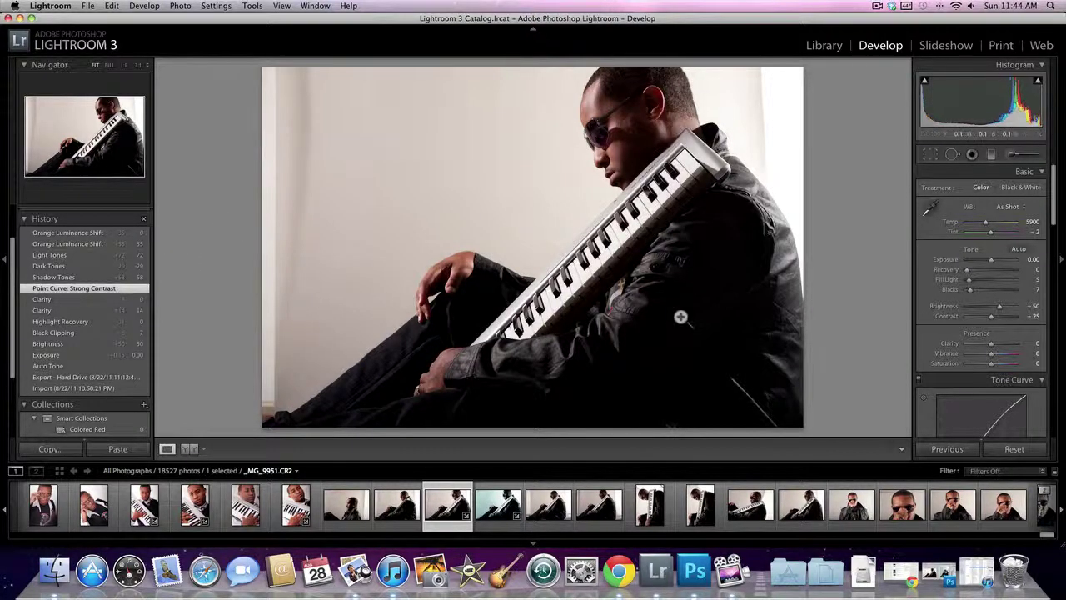
scroll(974, 312, down, 2)
scroll(979, 316, down, 2)
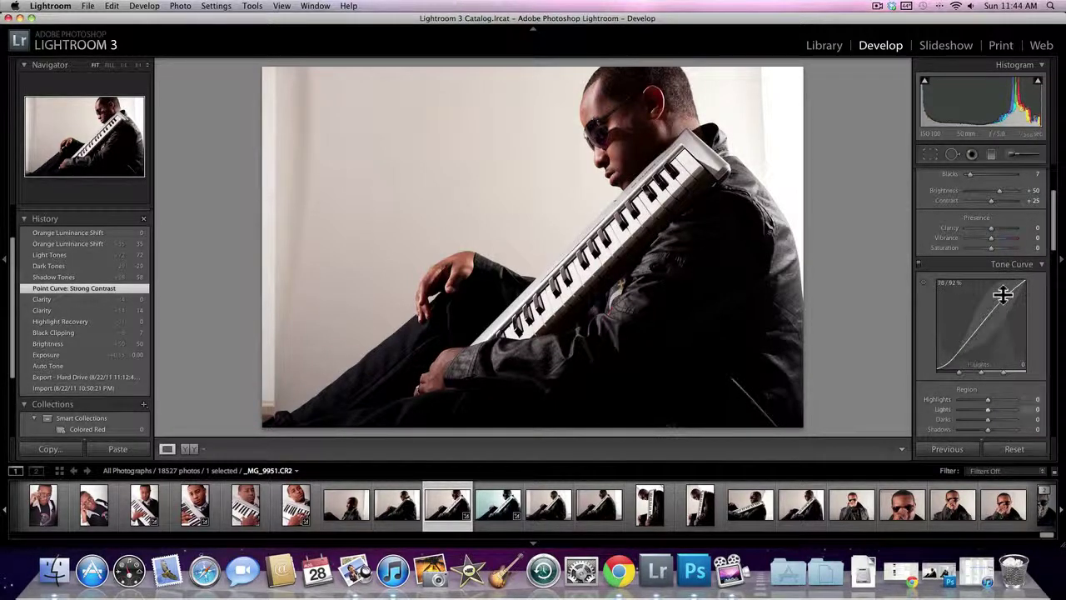
scroll(970, 350, down, 2)
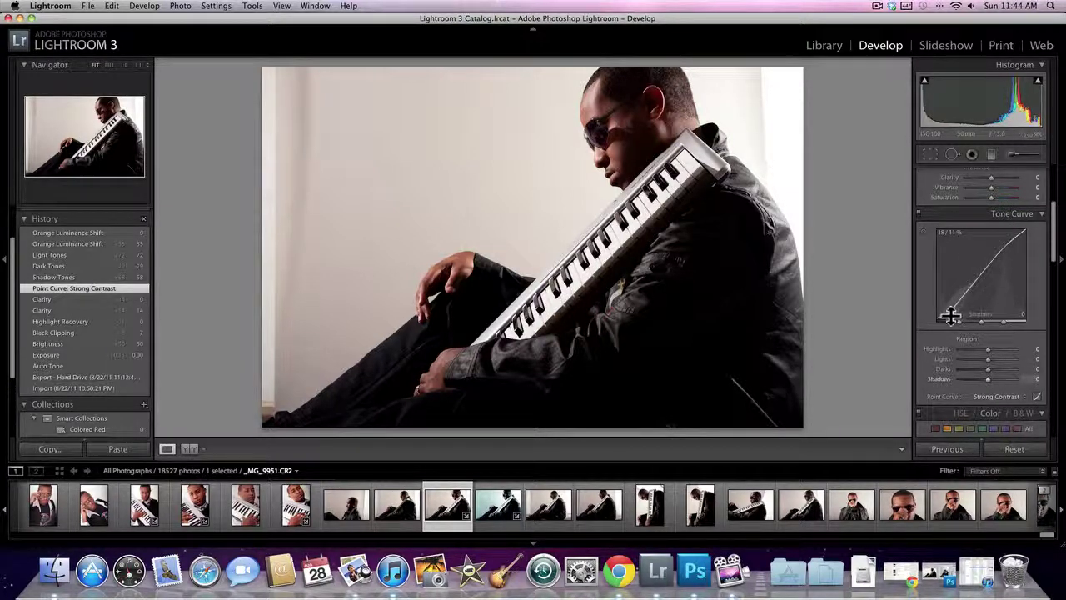
scroll(1010, 271, up, 1)
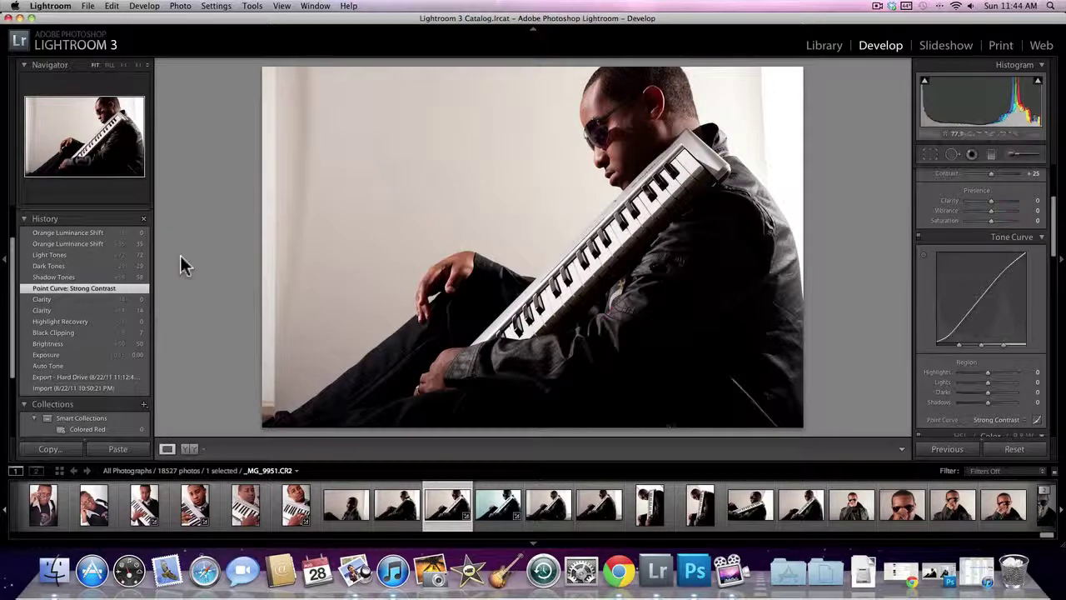
click(51, 277)
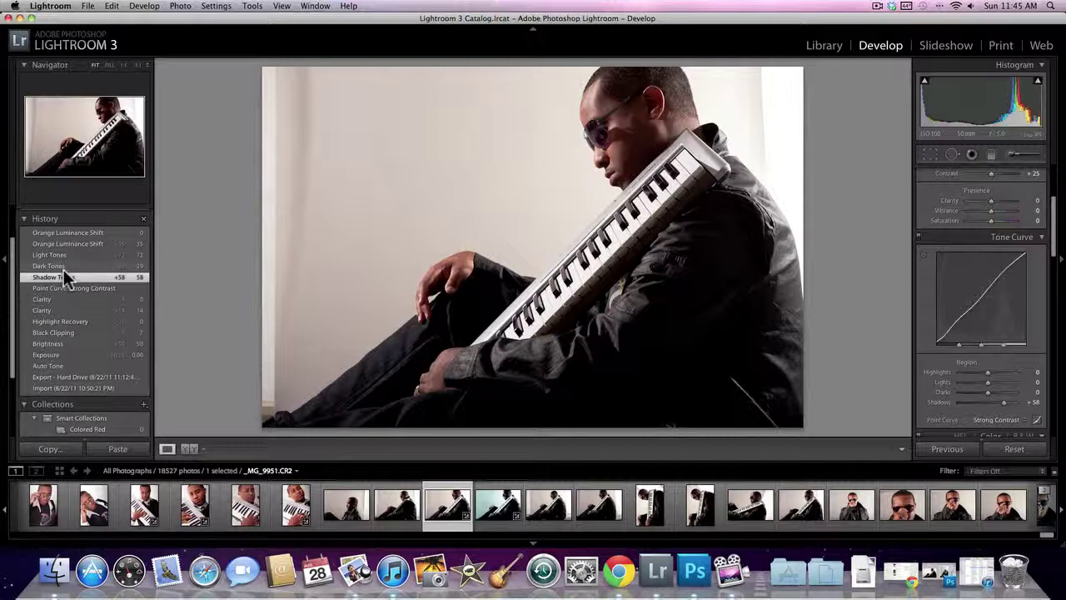
Step through the Dark Tones -29 and Orange Luminance Shift +35 states to the newest Orange Luminance Shift.
click(67, 266)
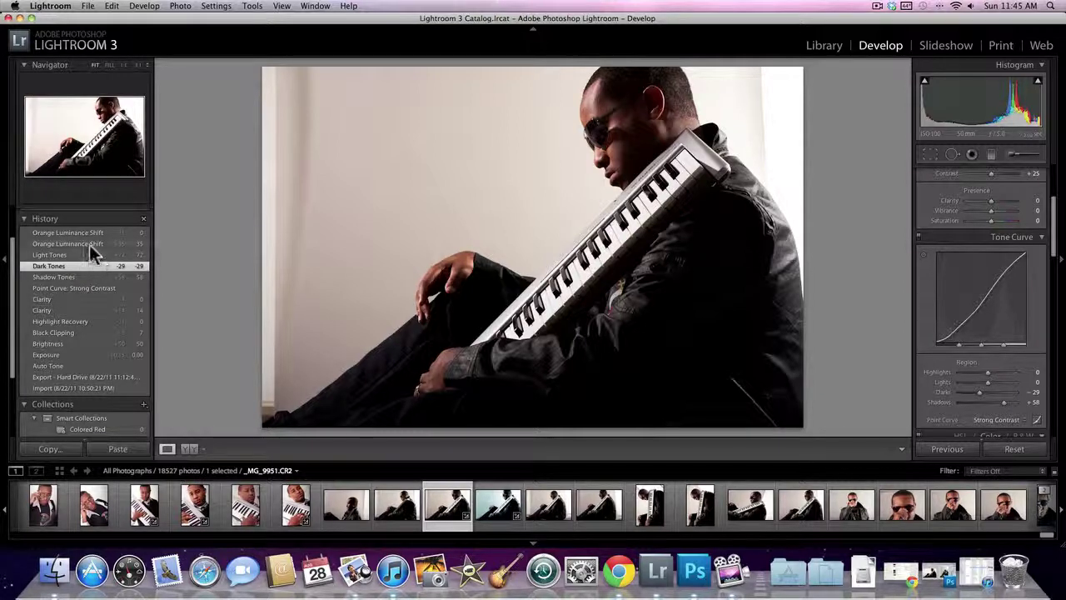
click(86, 243)
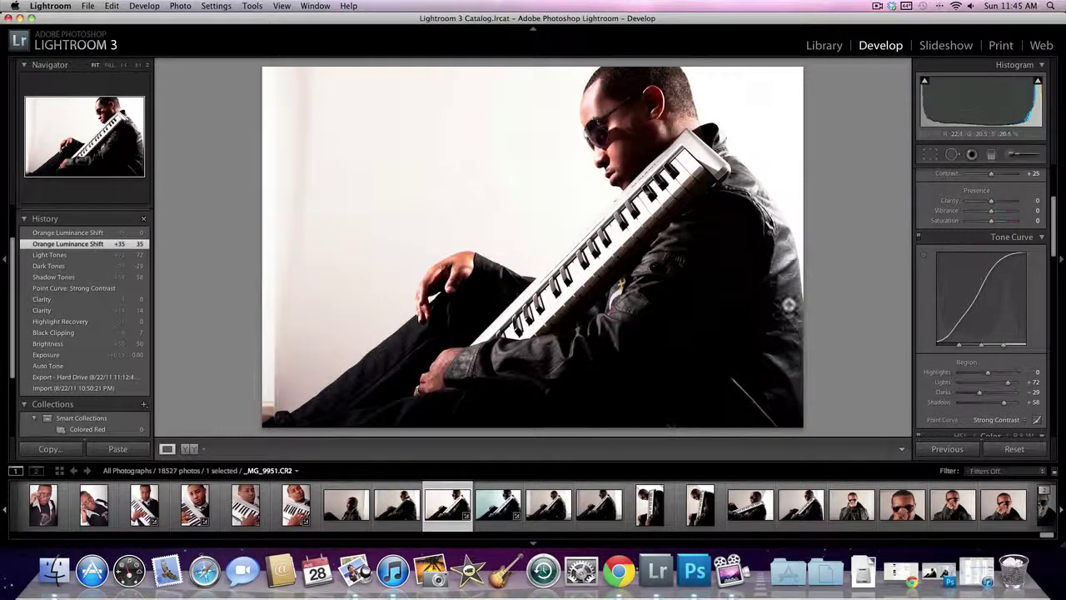
scroll(971, 311, down, 4)
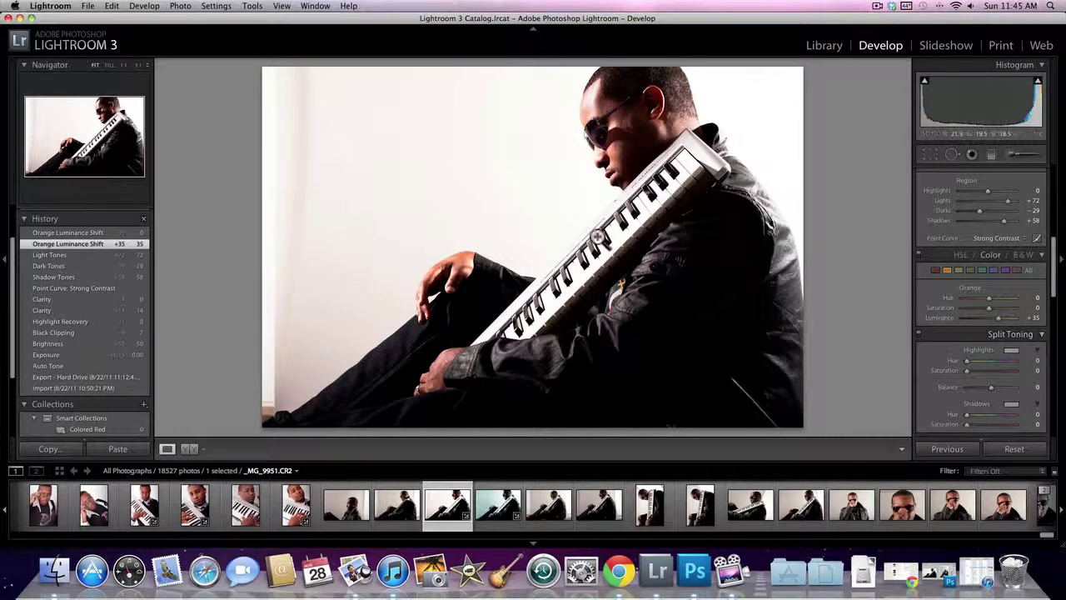
click(100, 229)
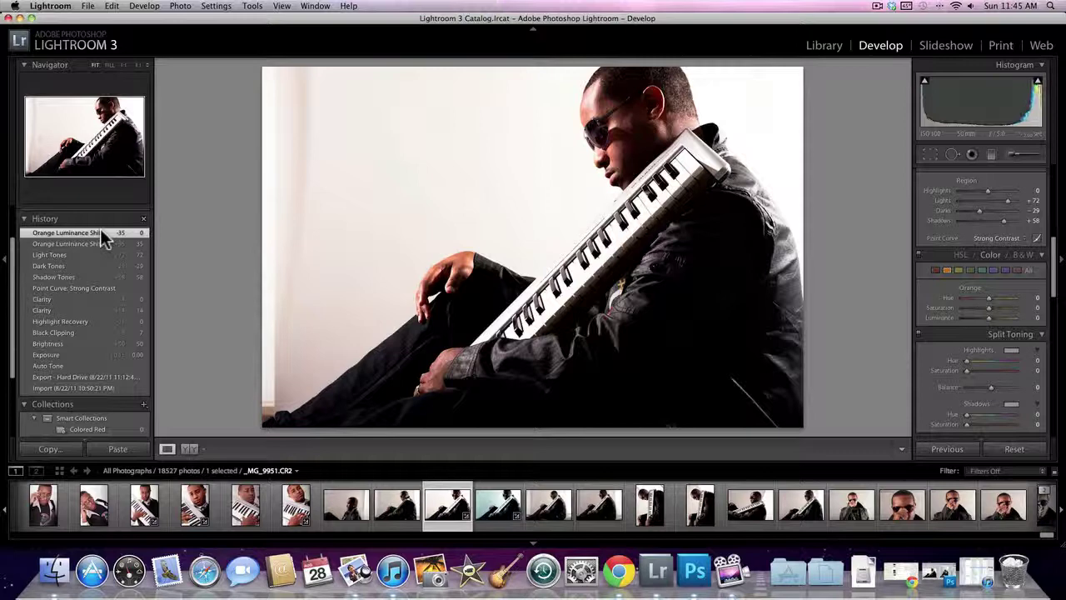
Compare both Orange Luminance Shift states at 1:1, keep the darker -35 one, and return to Fit view.
click(620, 149)
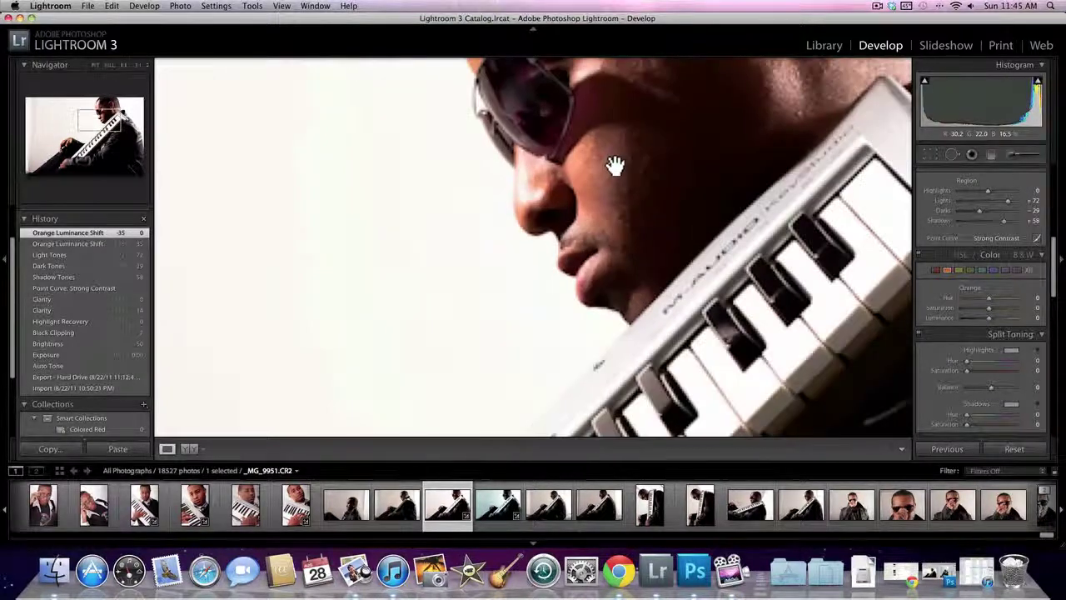
click(100, 243)
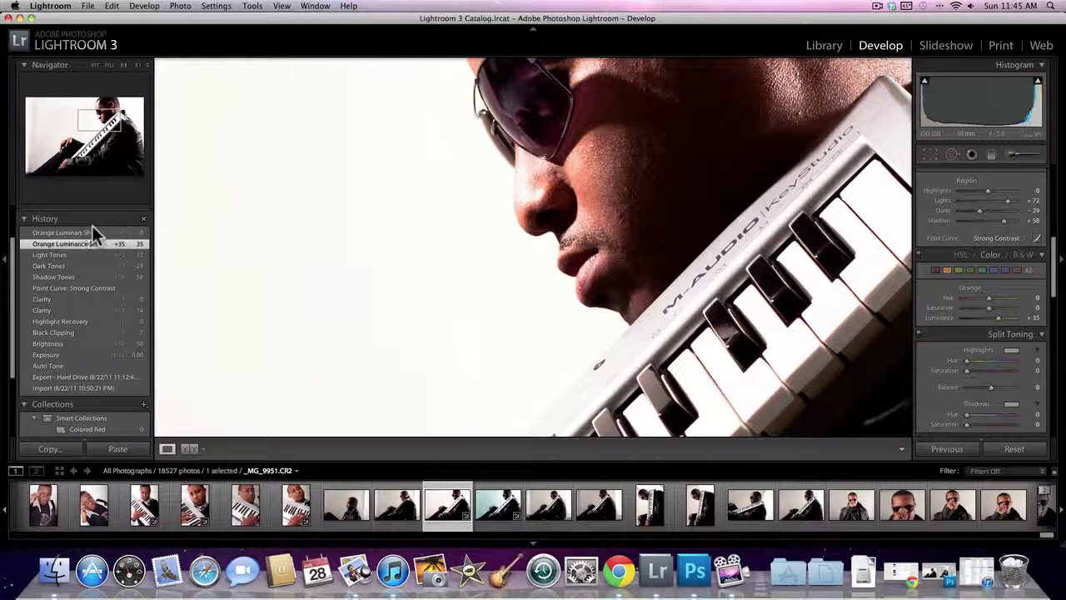
click(85, 232)
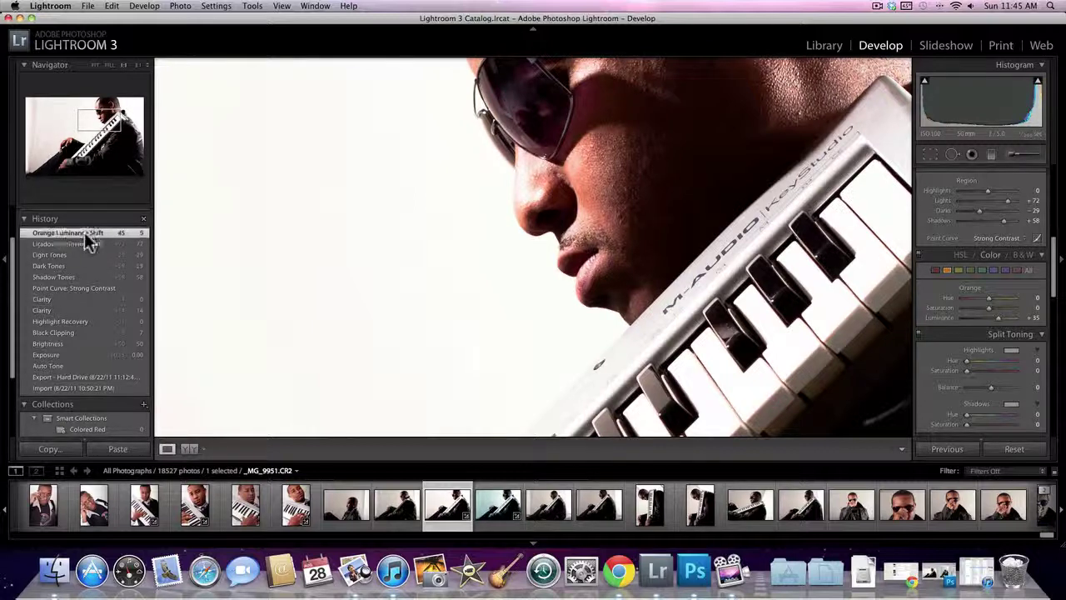
click(383, 279)
click(387, 279)
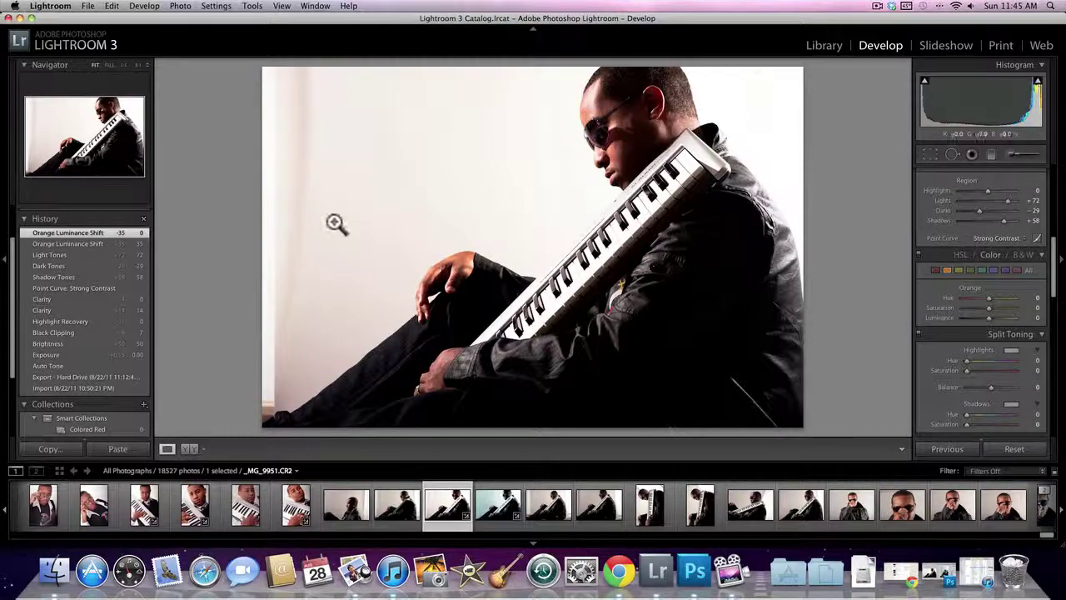
click(694, 570)
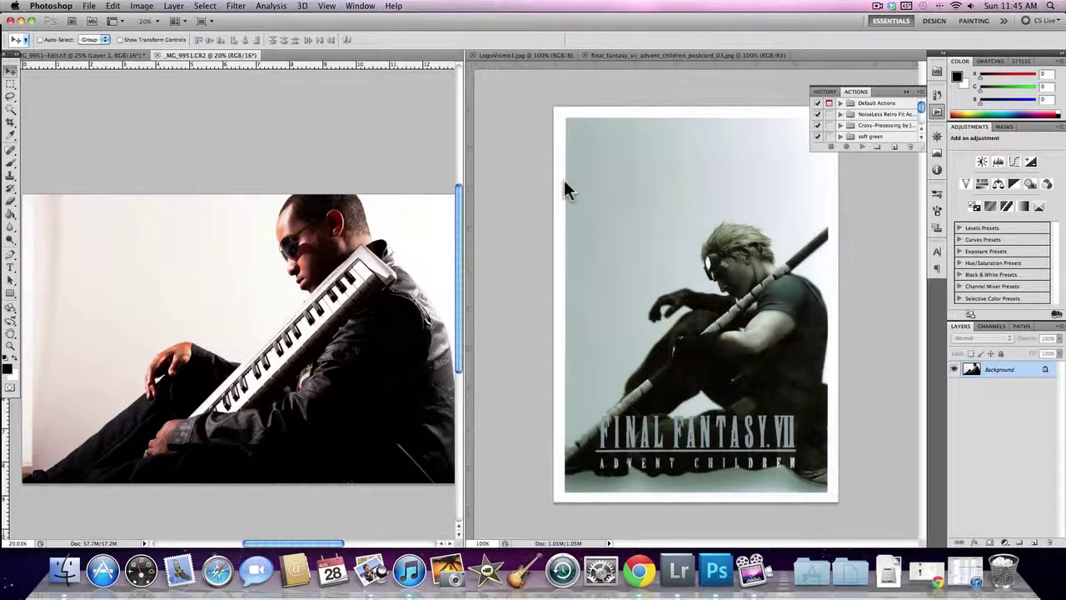
Place the poster and portrait windows side by side and open the Image > Adjustments menu.
drag(807, 239, 580, 264)
drag(721, 265, 309, 281)
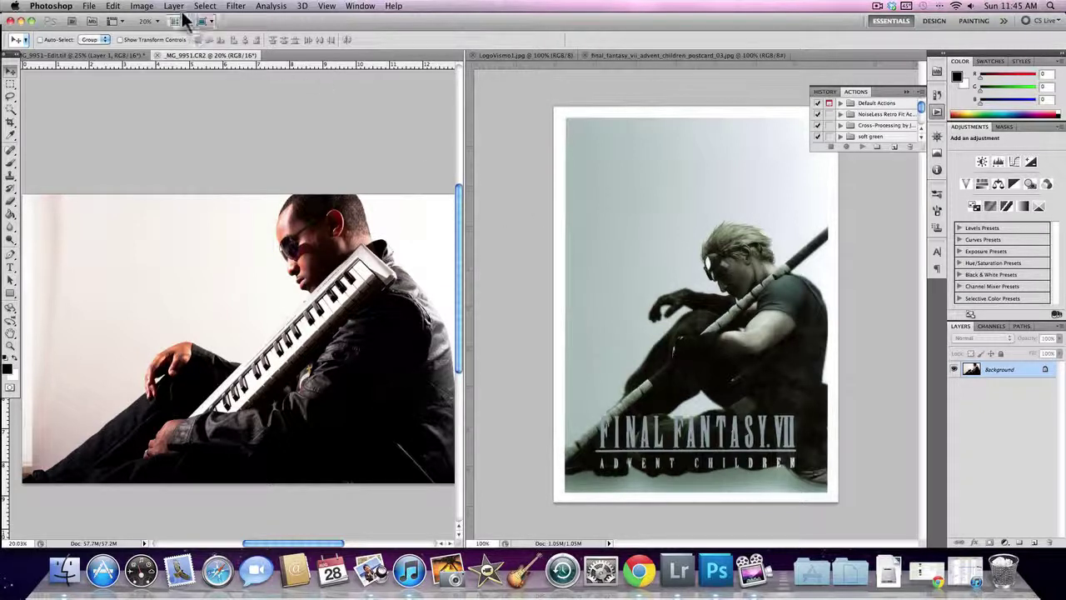
click(210, 7)
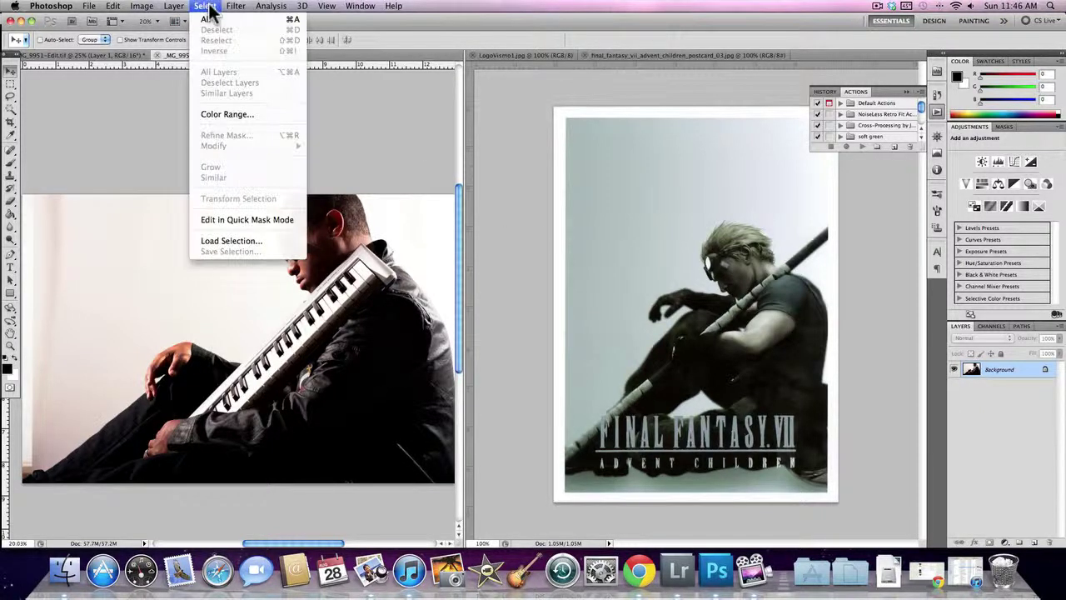
mouse_move(149, 10)
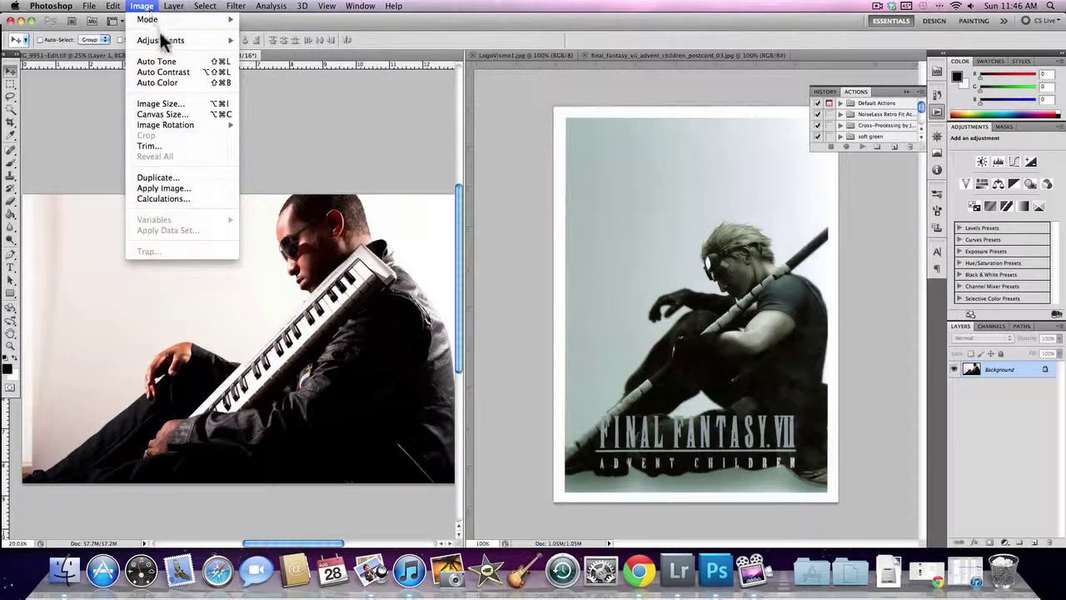
mouse_move(165, 41)
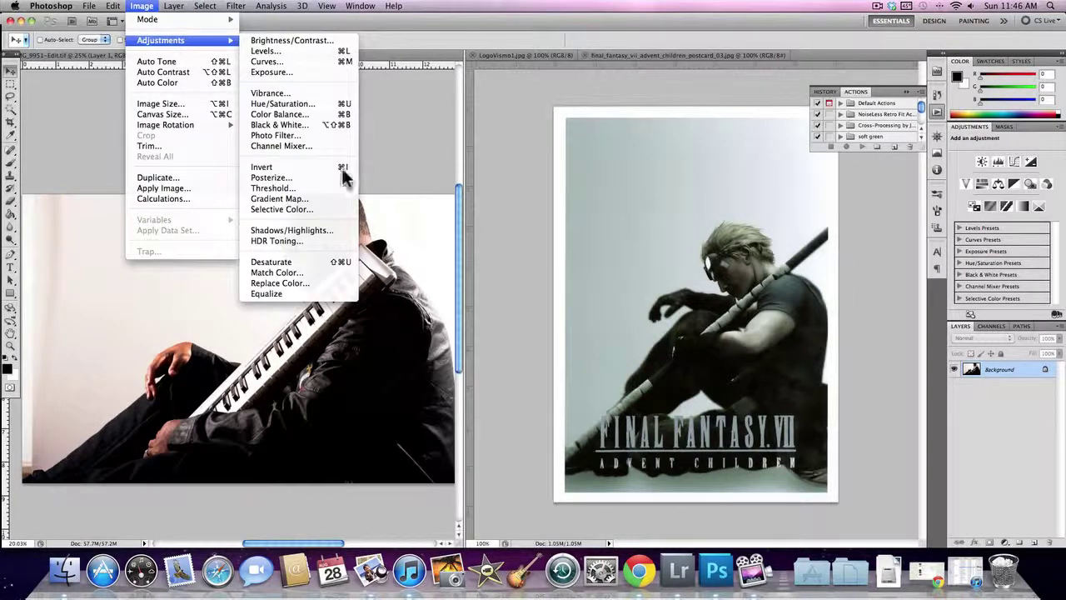
Apply Match Color from the Final Fantasy poster: Luminance 126, Color Intensity 118, Fade 40, Neutralize on.
click(276, 273)
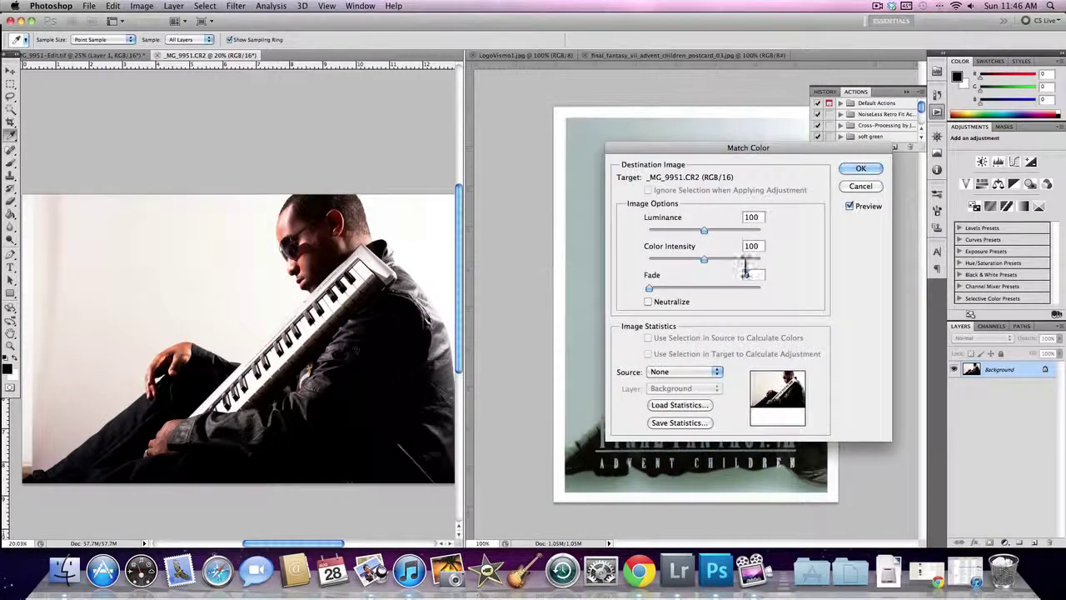
click(717, 372)
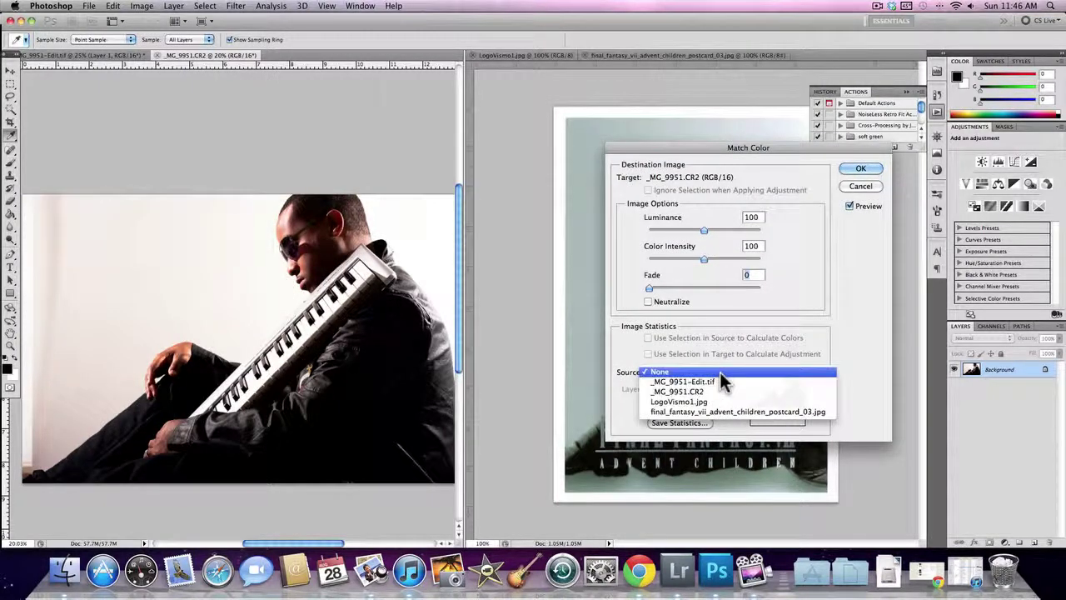
click(716, 411)
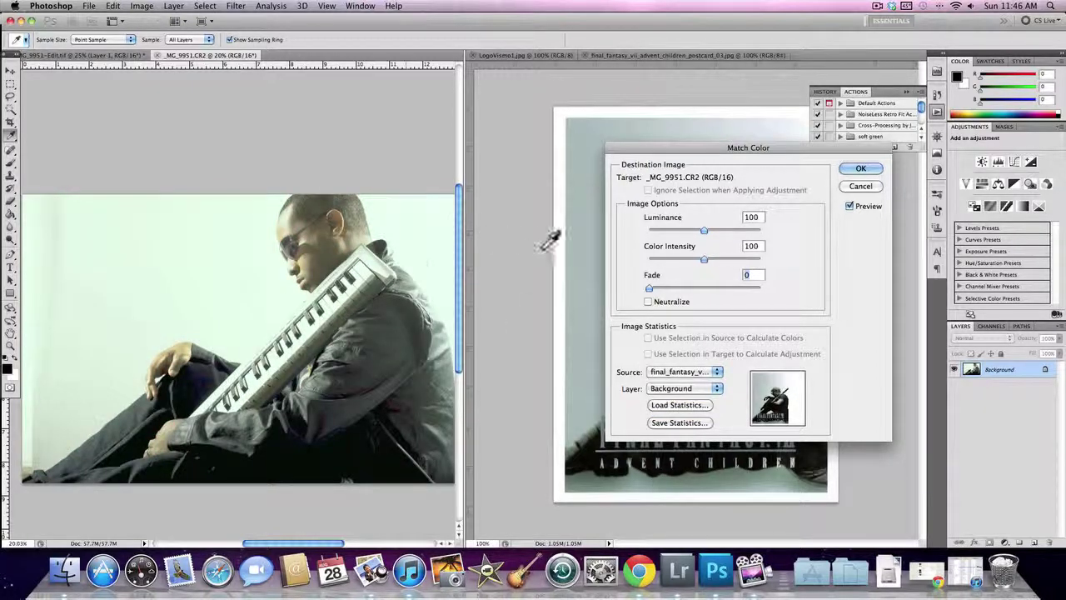
click(575, 164)
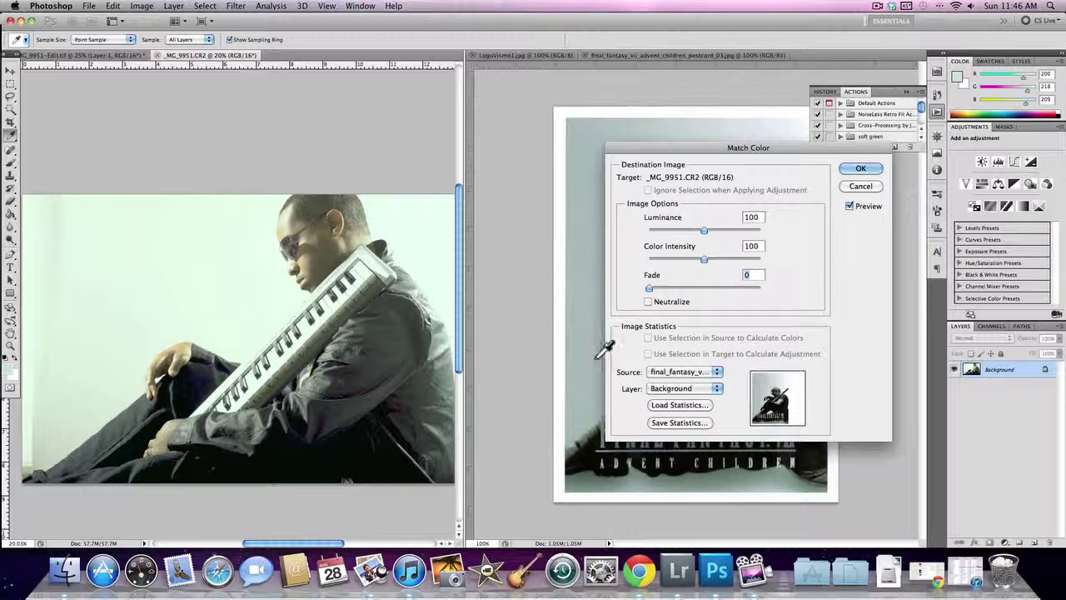
drag(723, 147, 873, 170)
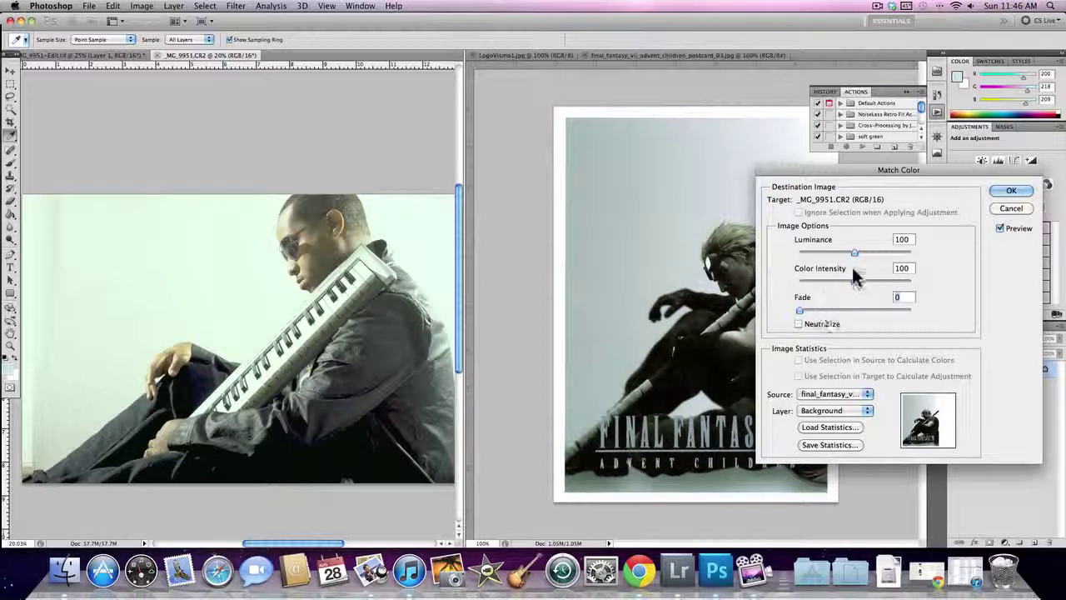
drag(855, 253, 871, 259)
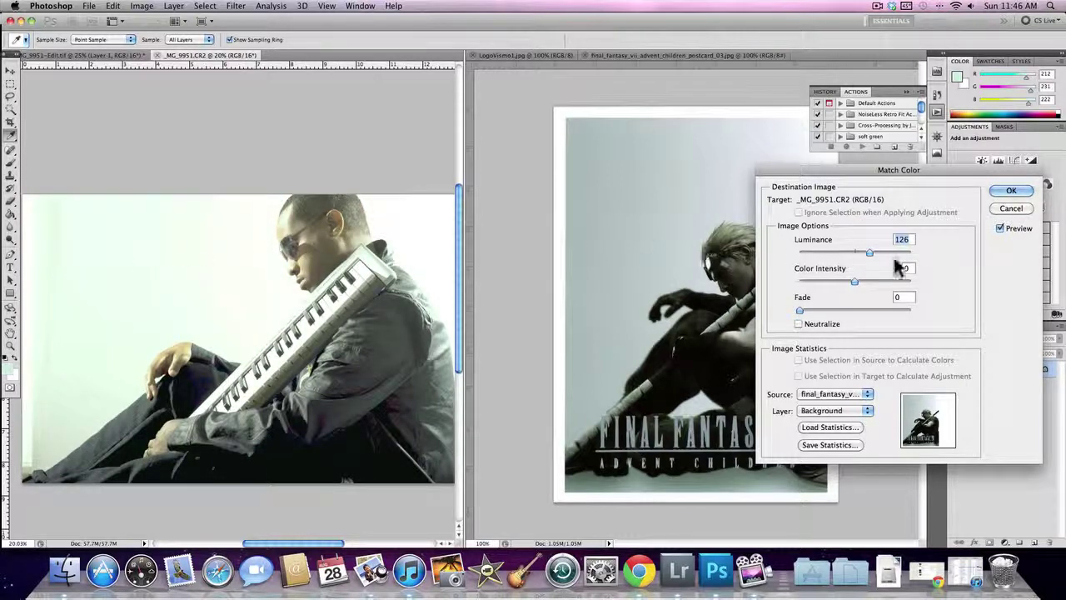
mouse_move(855, 283)
mouse_down()
mouse_move(847, 287)
mouse_move(865, 286)
mouse_up()
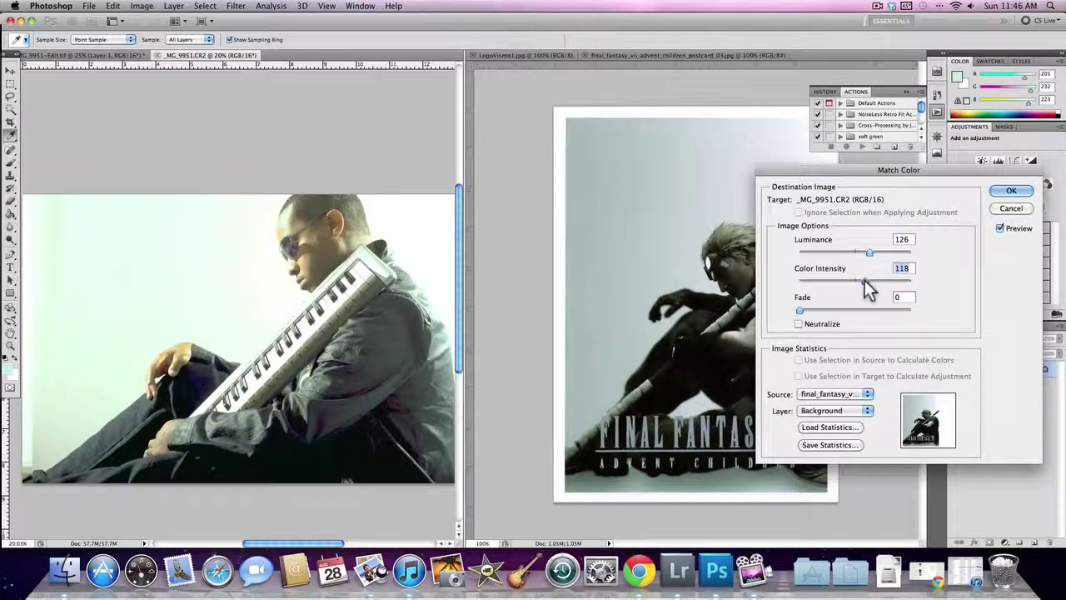
drag(800, 308, 843, 308)
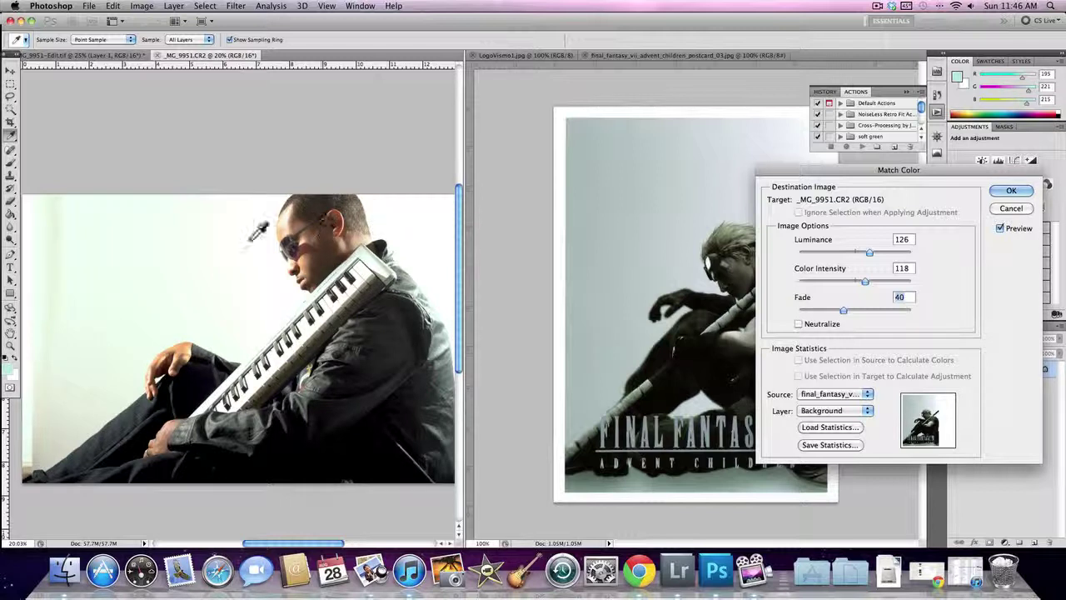
click(798, 323)
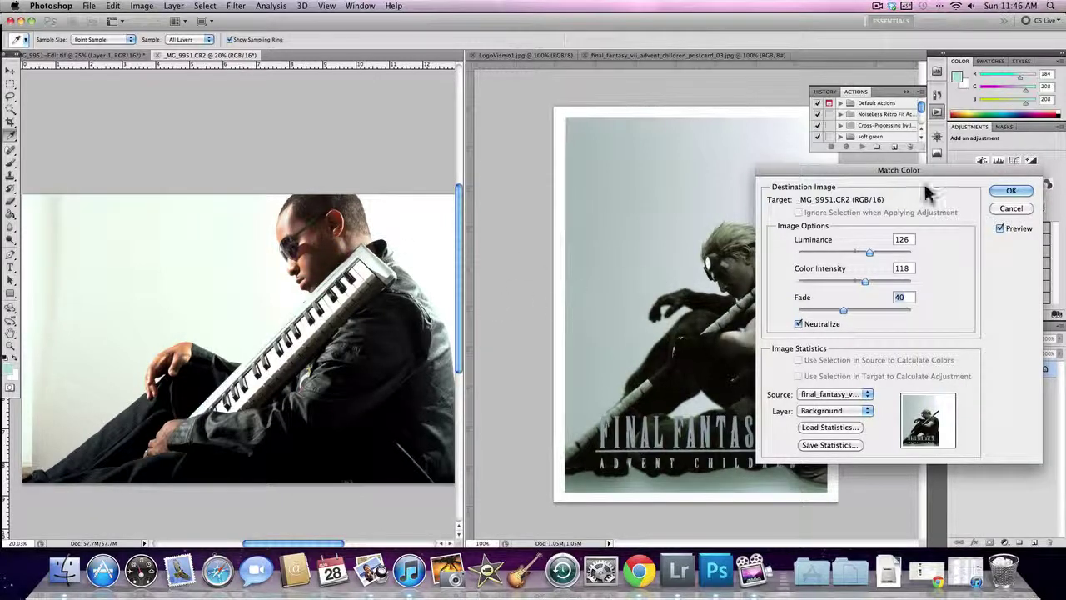
click(1007, 192)
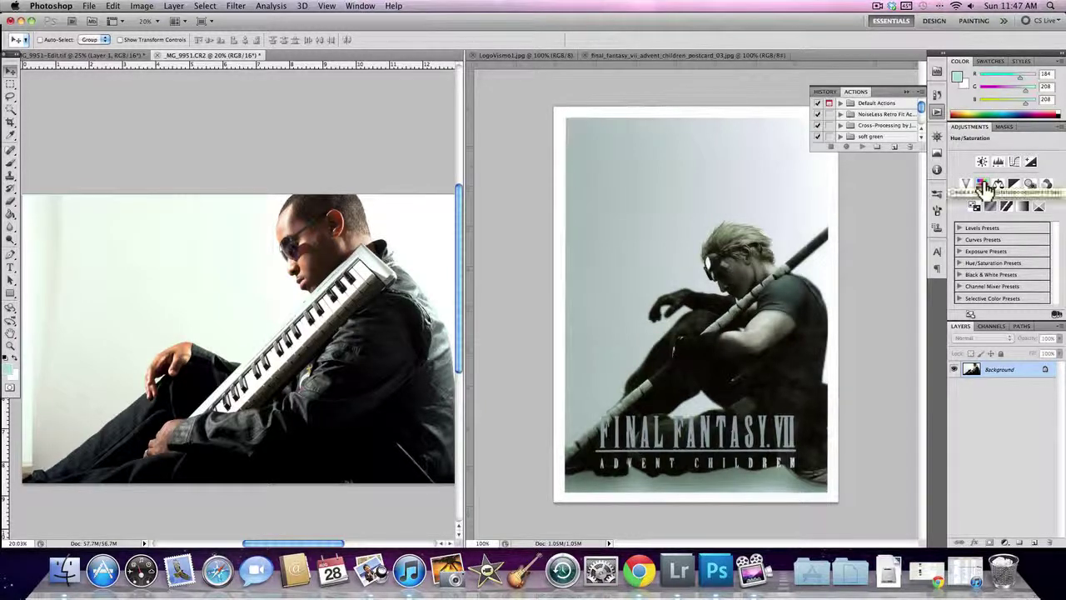
Add a Hue/Saturation adjustment layer set to Hue +17, Saturation -13, Lightness -1.
click(982, 184)
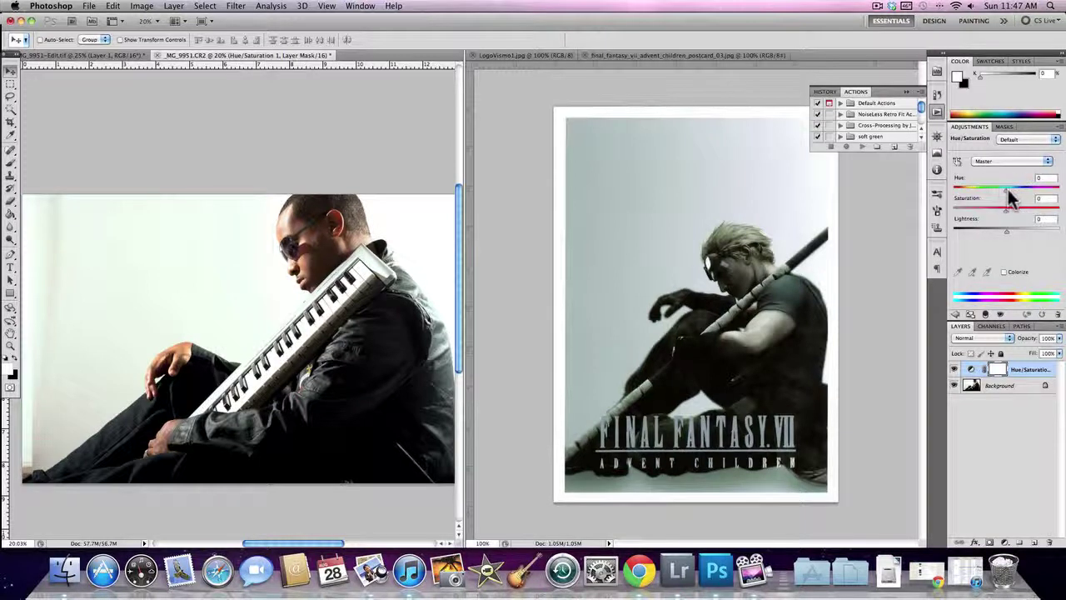
drag(1006, 191, 1008, 191)
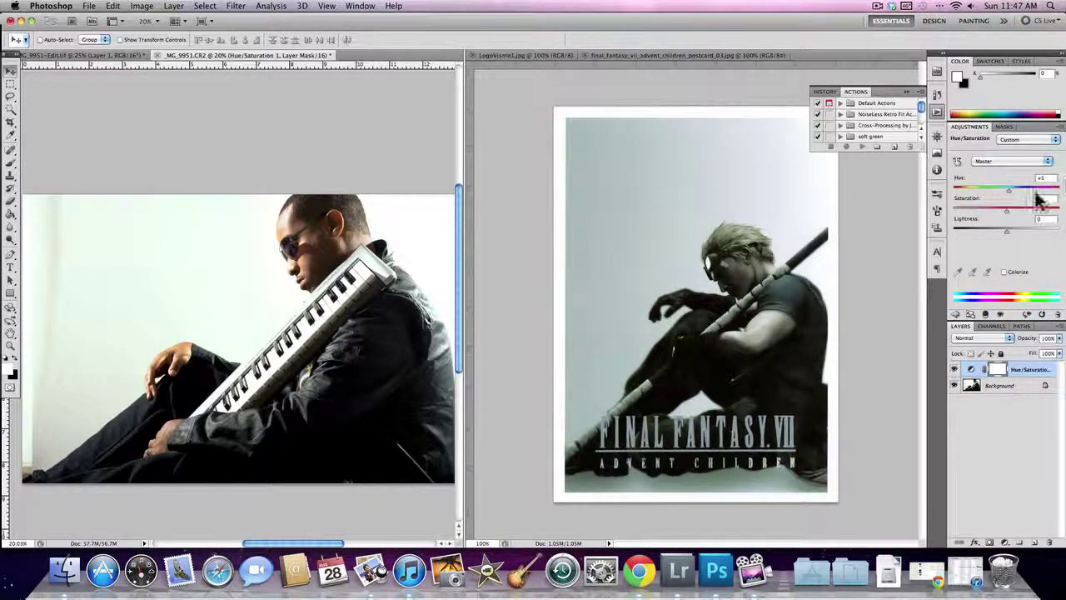
drag(1009, 190, 1014, 191)
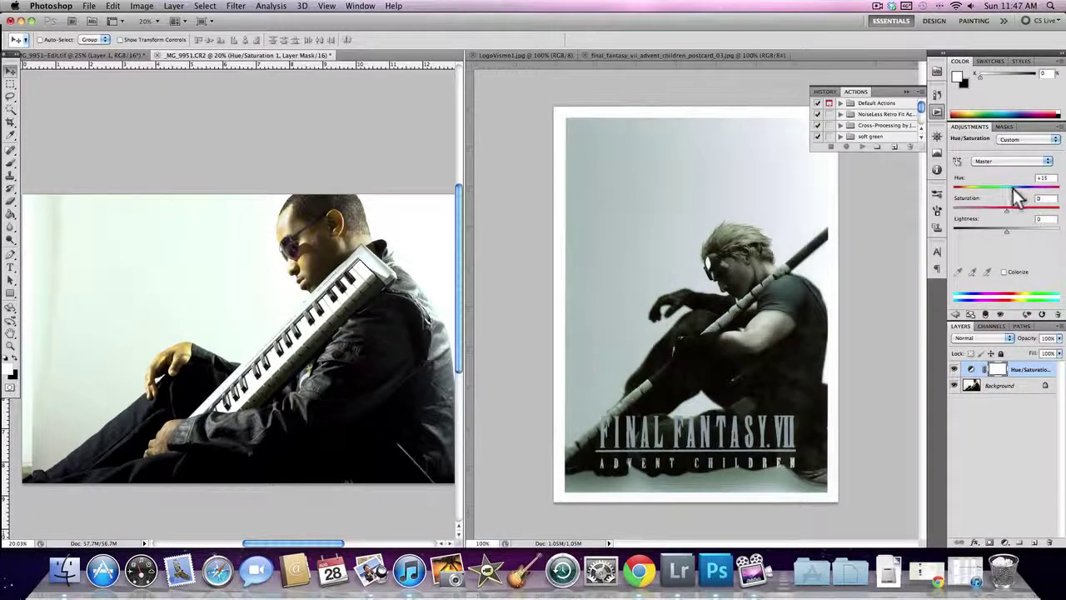
drag(1014, 191, 1016, 192)
mouse_move(1027, 199)
mouse_down()
mouse_move(1035, 196)
mouse_move(1017, 189)
mouse_up()
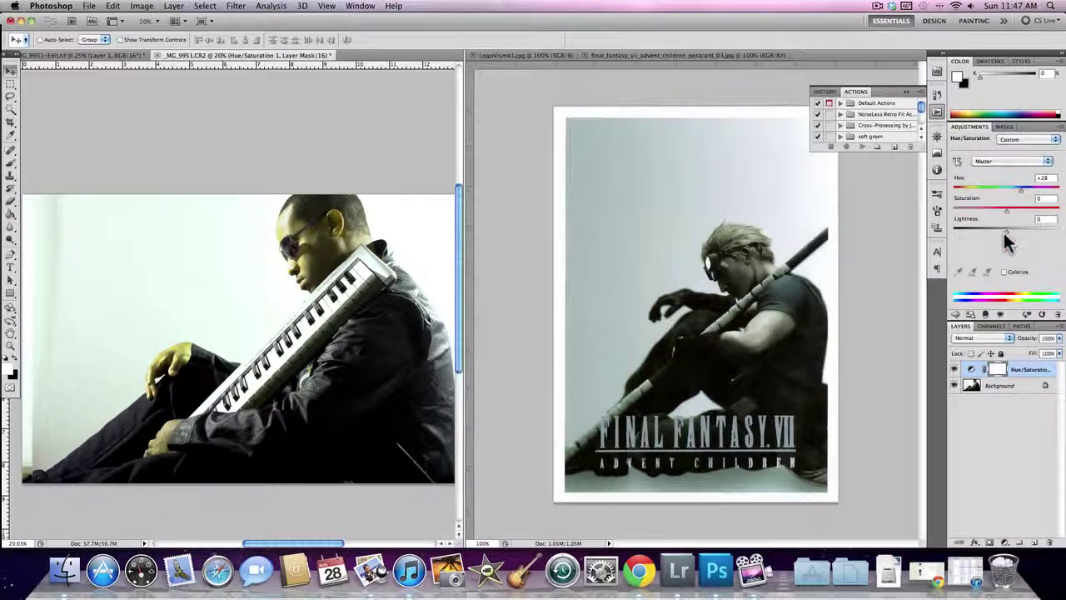
mouse_move(1005, 234)
mouse_down()
mouse_move(995, 233)
mouse_move(998, 210)
mouse_move(1007, 231)
mouse_up()
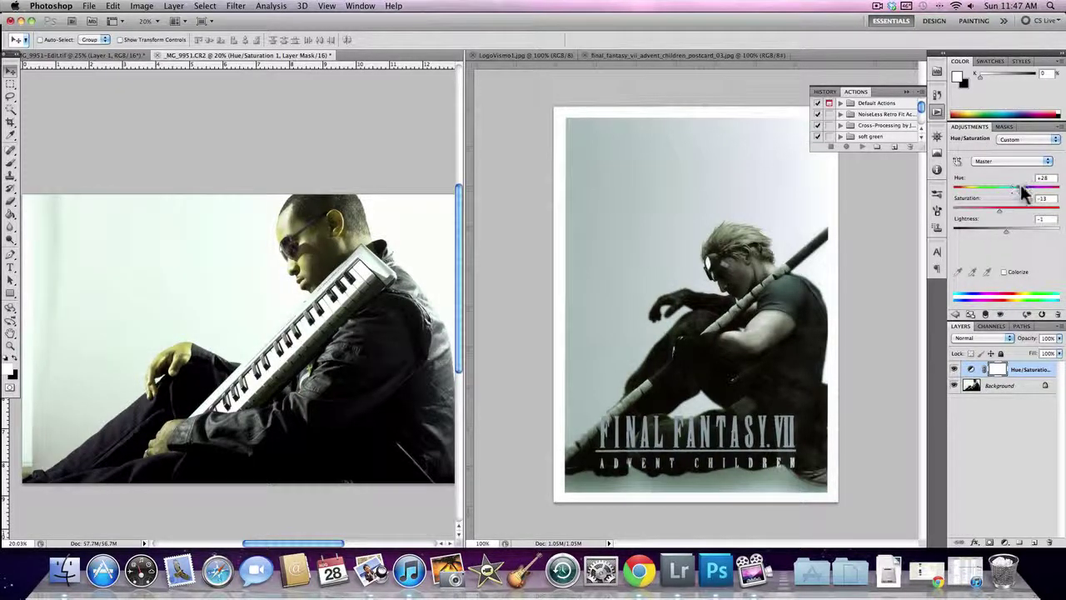
drag(1021, 189, 1015, 191)
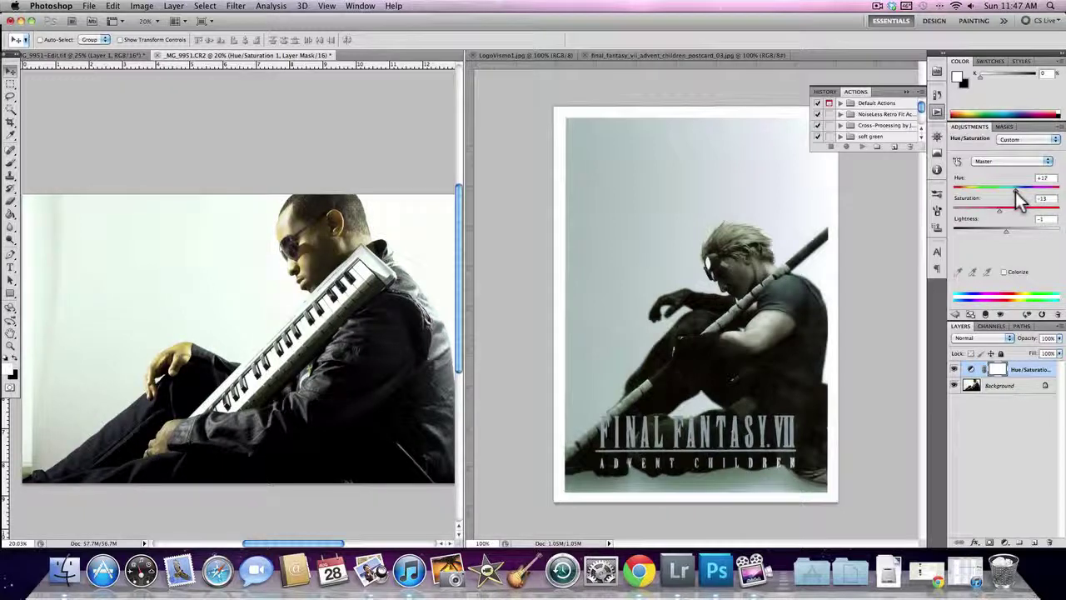
Add a Curves adjustment layer above the Background with an S-curve darkening shadows and brightening highlights.
click(1016, 387)
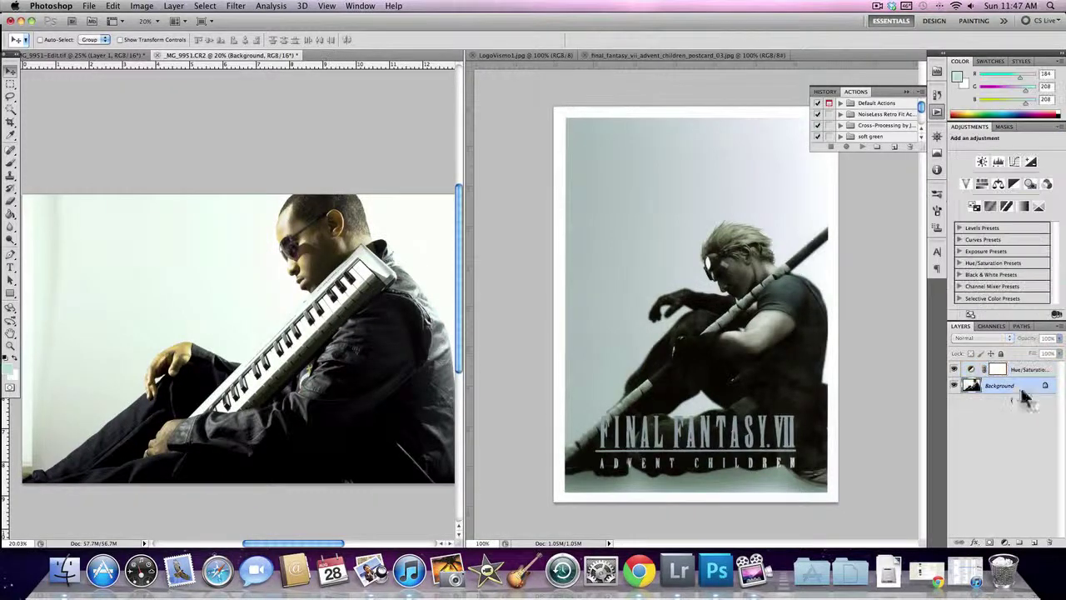
click(1013, 163)
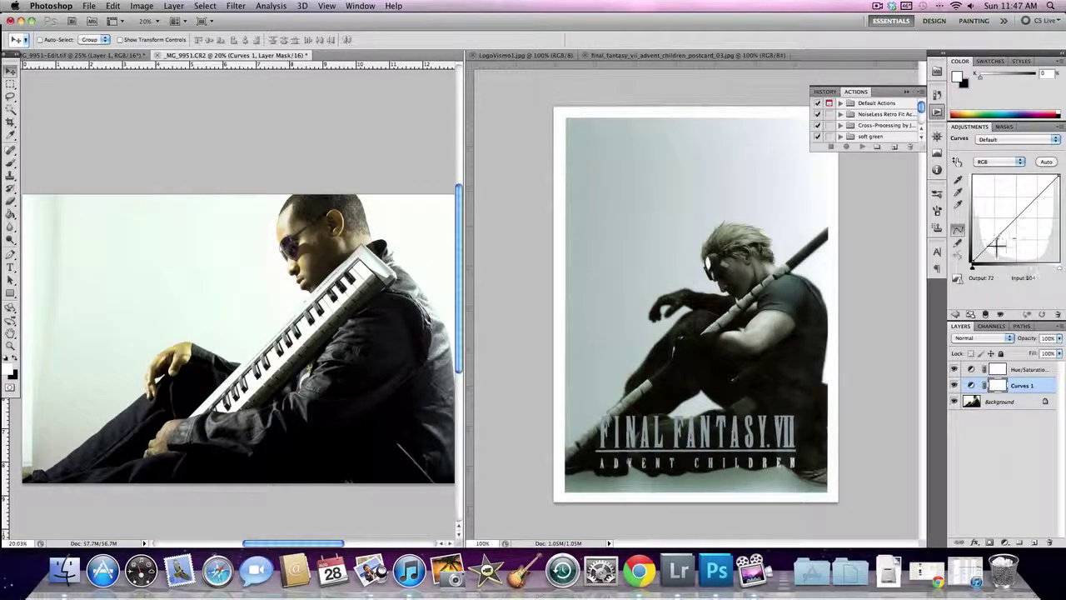
mouse_move(996, 244)
mouse_down()
mouse_move(1000, 254)
mouse_move(998, 243)
mouse_up()
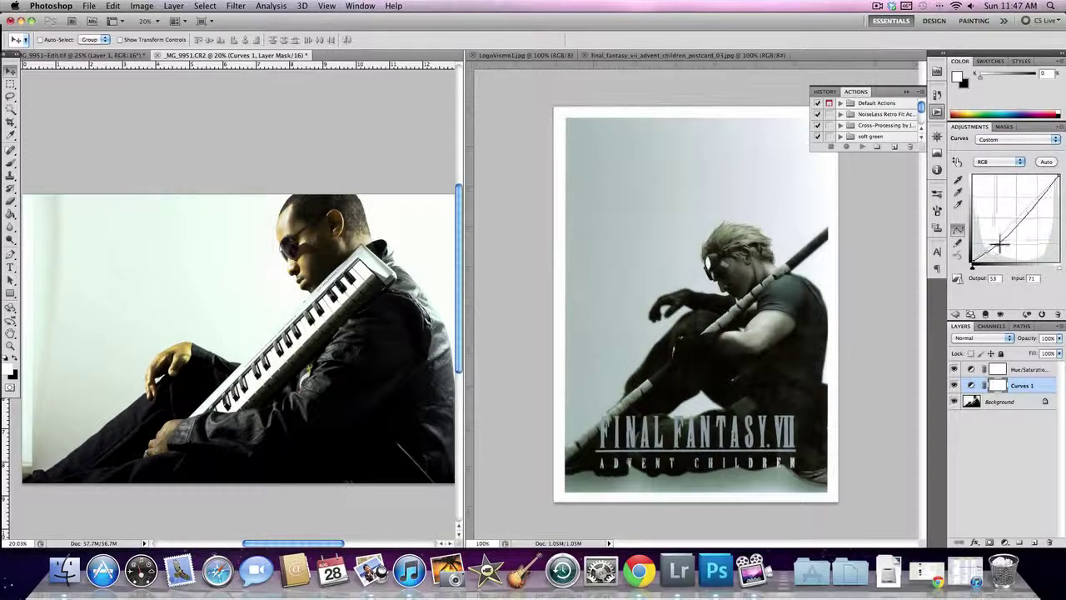
click(1038, 193)
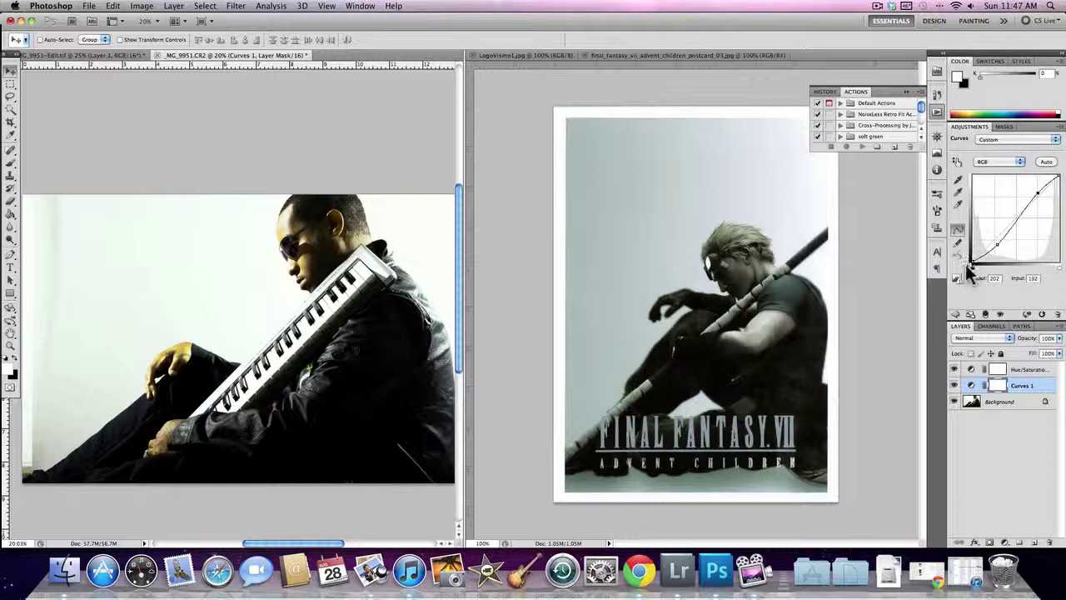
Zoom in on the face, refine the upper curve point, and lower the Hue/Saturation hue to +6.
key(super+space)
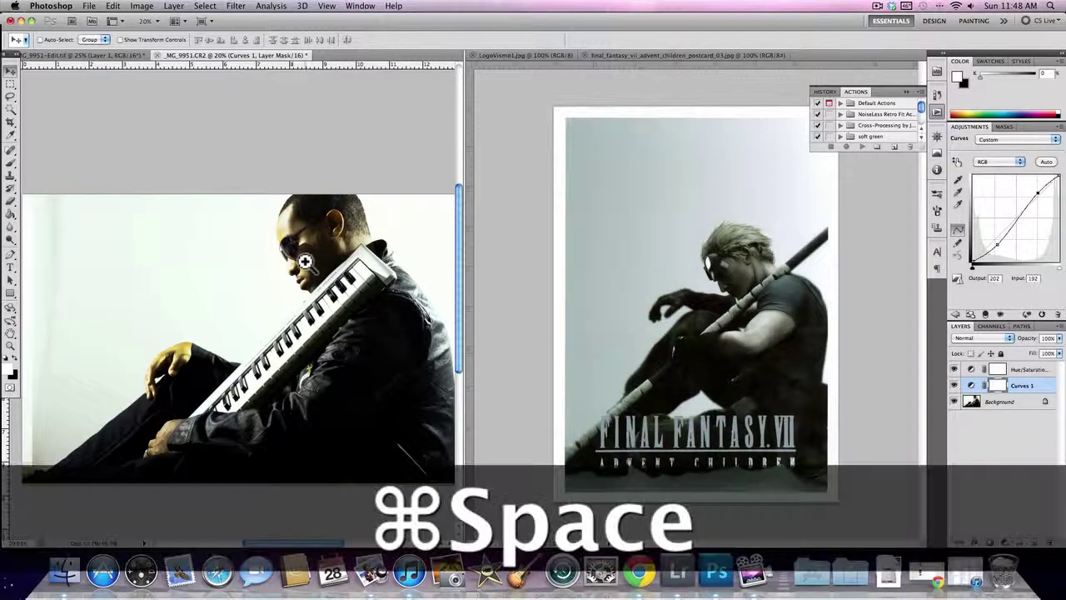
click(328, 264)
drag(327, 263, 250, 263)
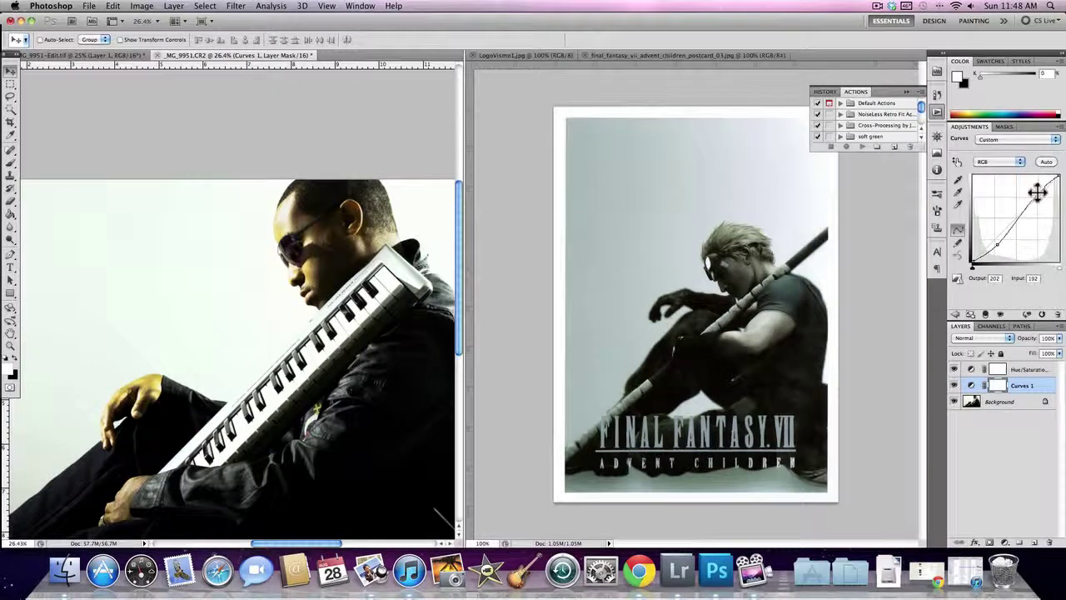
drag(1038, 192, 1042, 197)
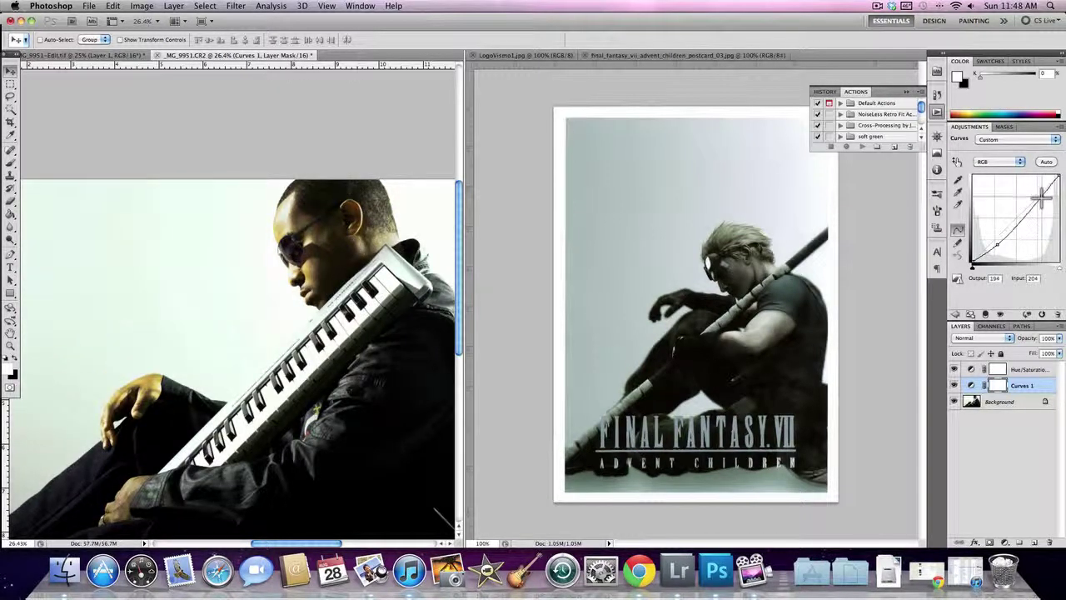
click(1042, 369)
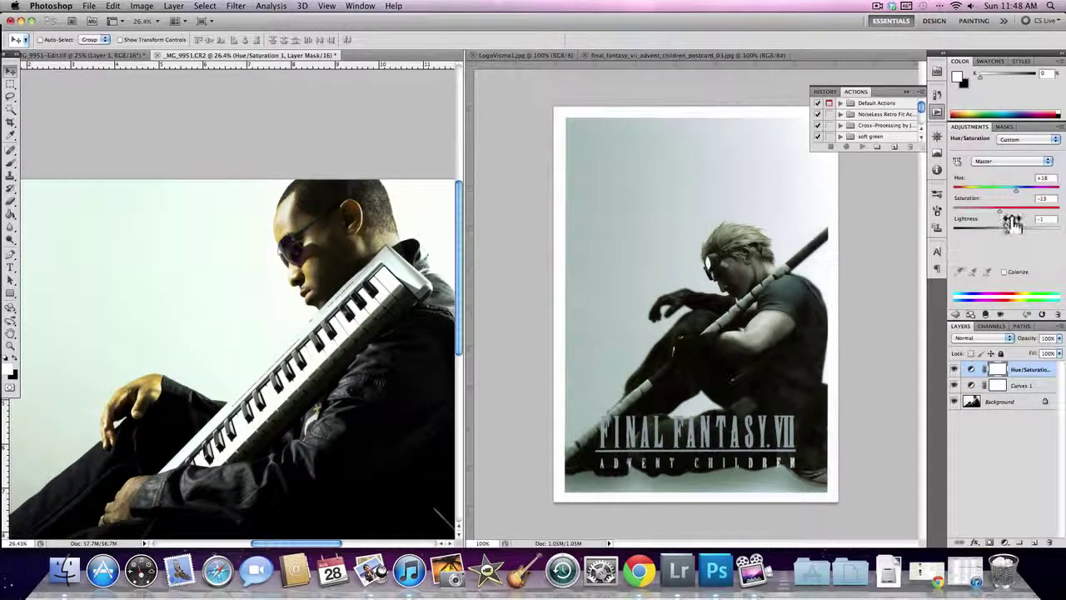
drag(1015, 188, 1010, 189)
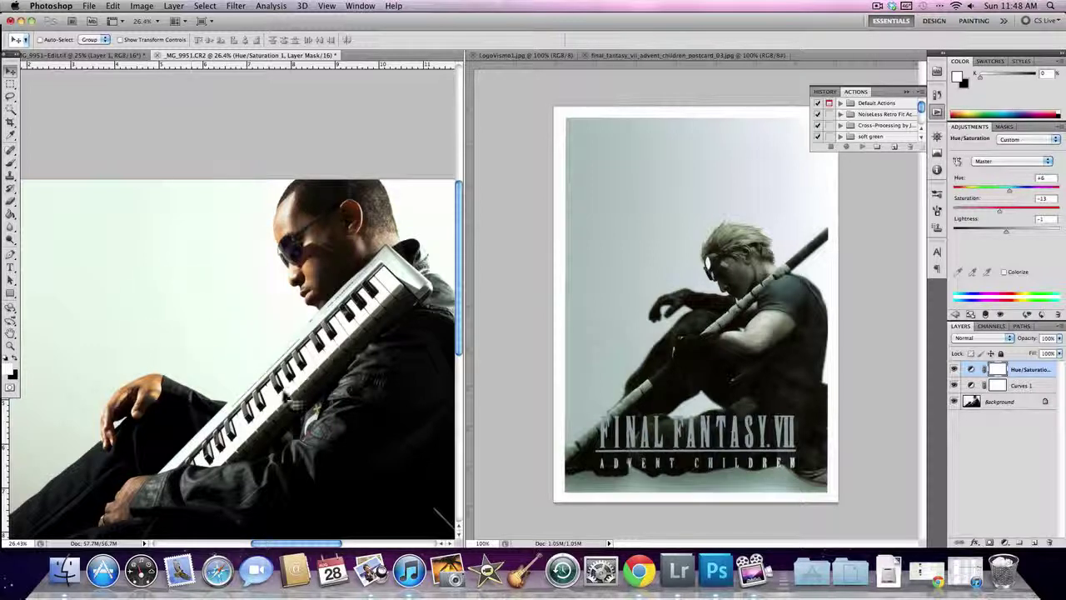
Zoom out and use Quick Selection to select the white background, subtracting the man's face.
key(super+space)
drag(226, 304, 158, 304)
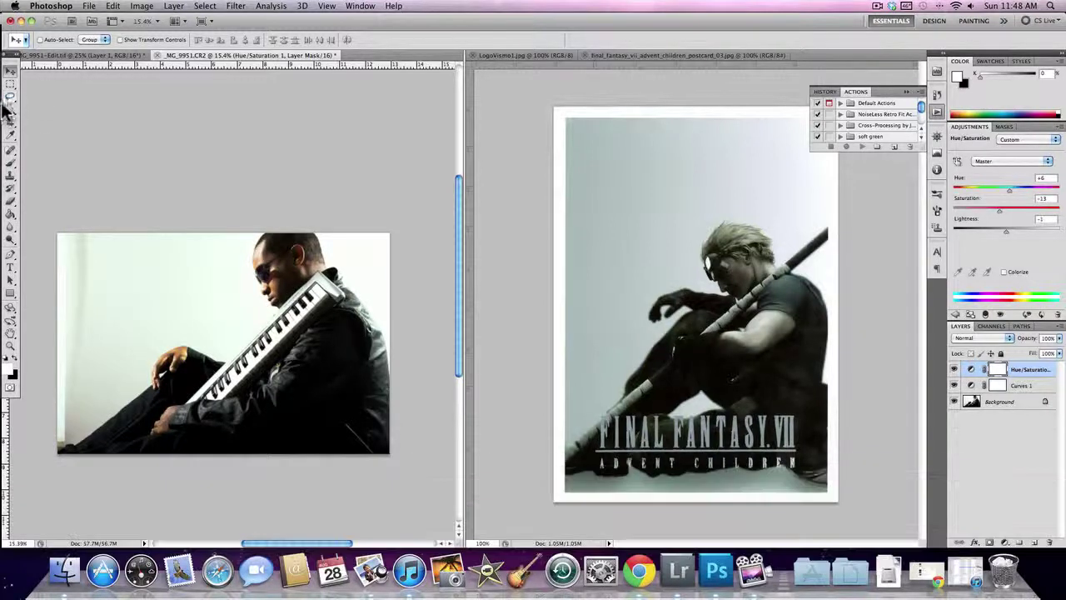
click(10, 112)
click(58, 107)
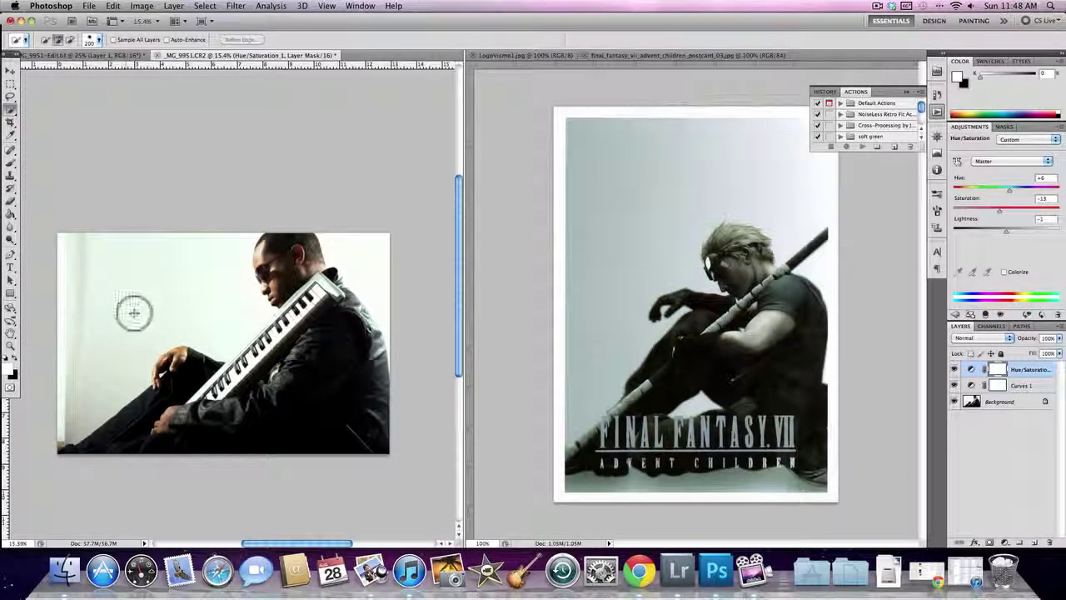
mouse_move(124, 307)
mouse_down()
mouse_move(176, 313)
mouse_move(383, 240)
mouse_up()
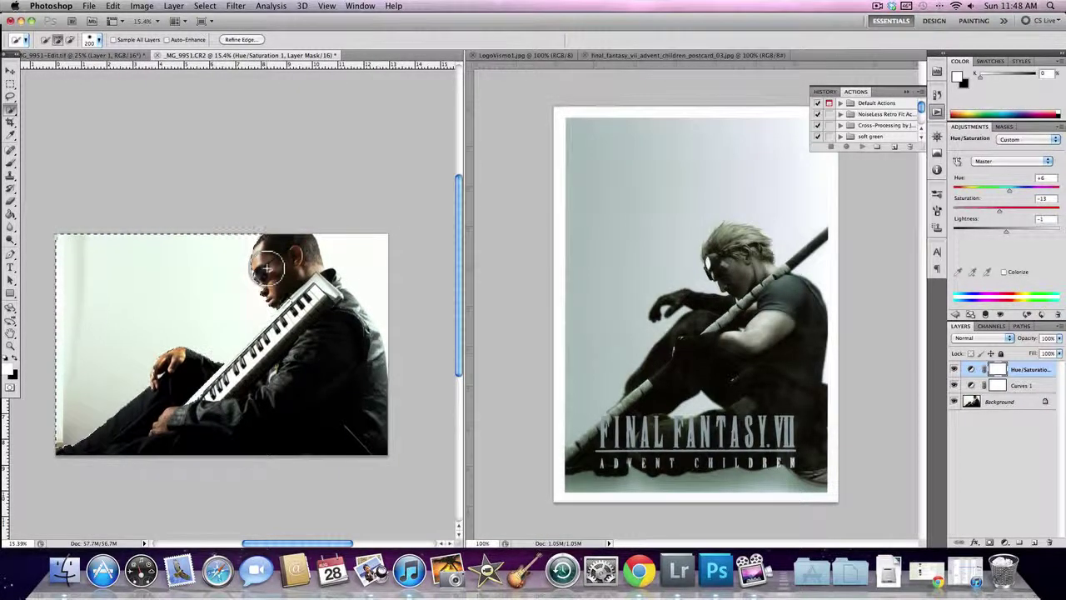
key(alt)
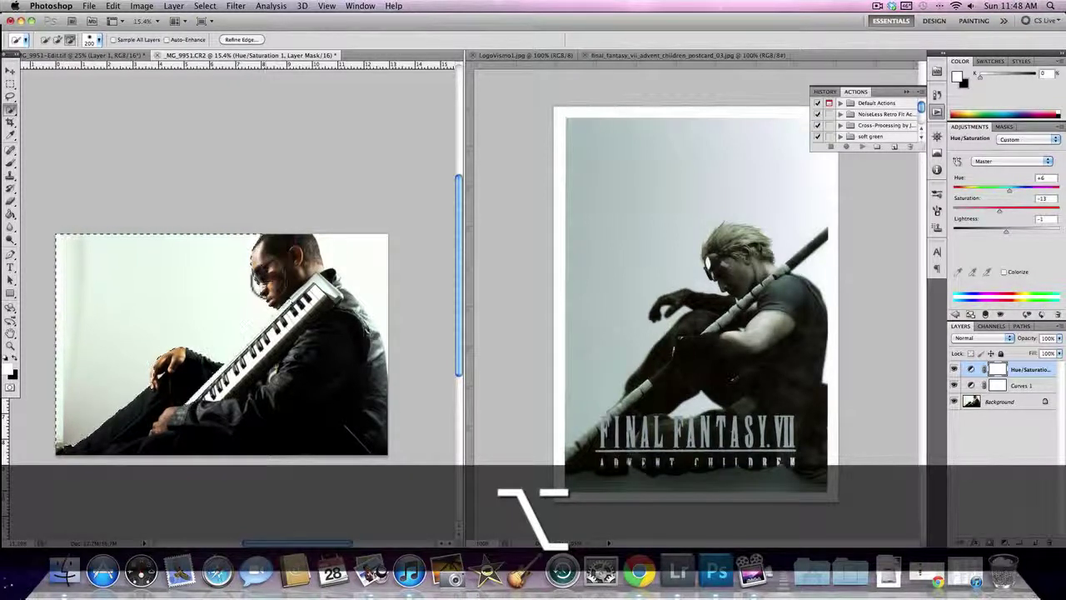
drag(263, 279, 265, 284)
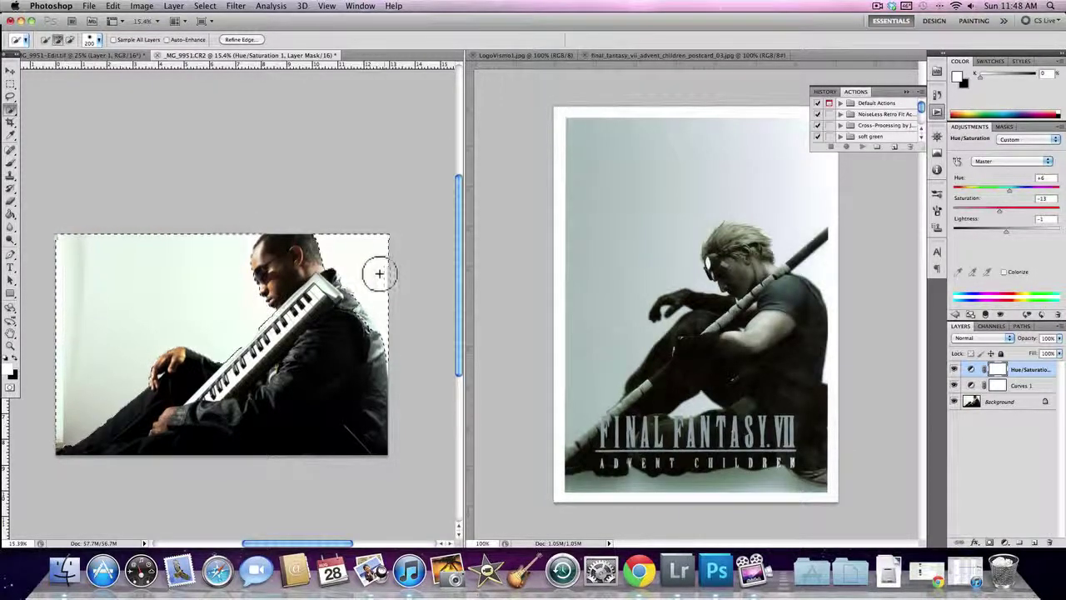
key(alt)
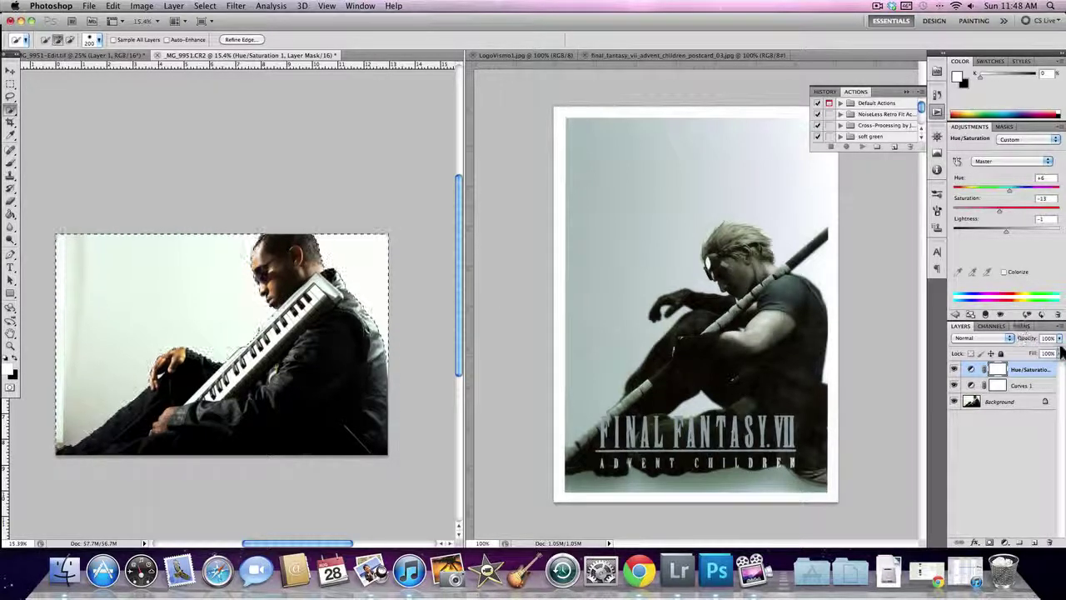
Add a Hue/Saturation adjustment masked to the Background, set to Hue +87 and Saturation +20.
click(1007, 401)
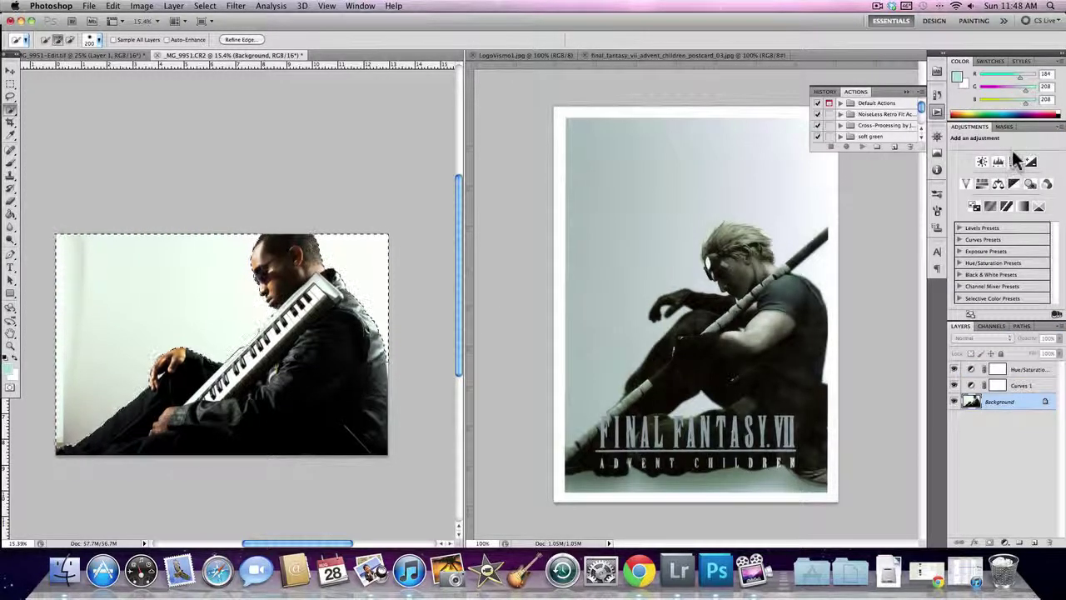
click(981, 184)
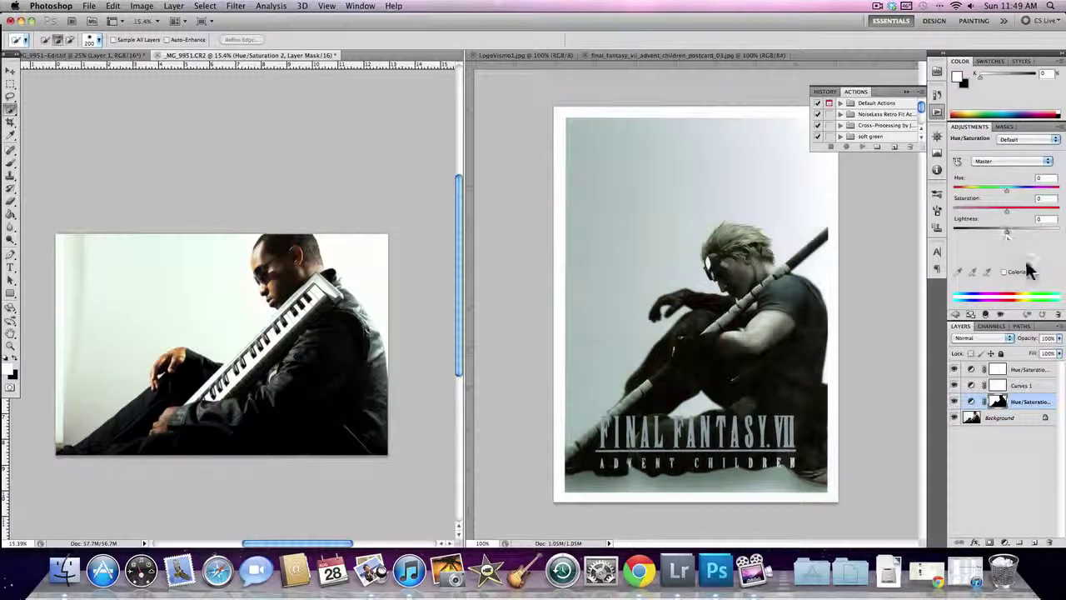
drag(1009, 190, 1050, 199)
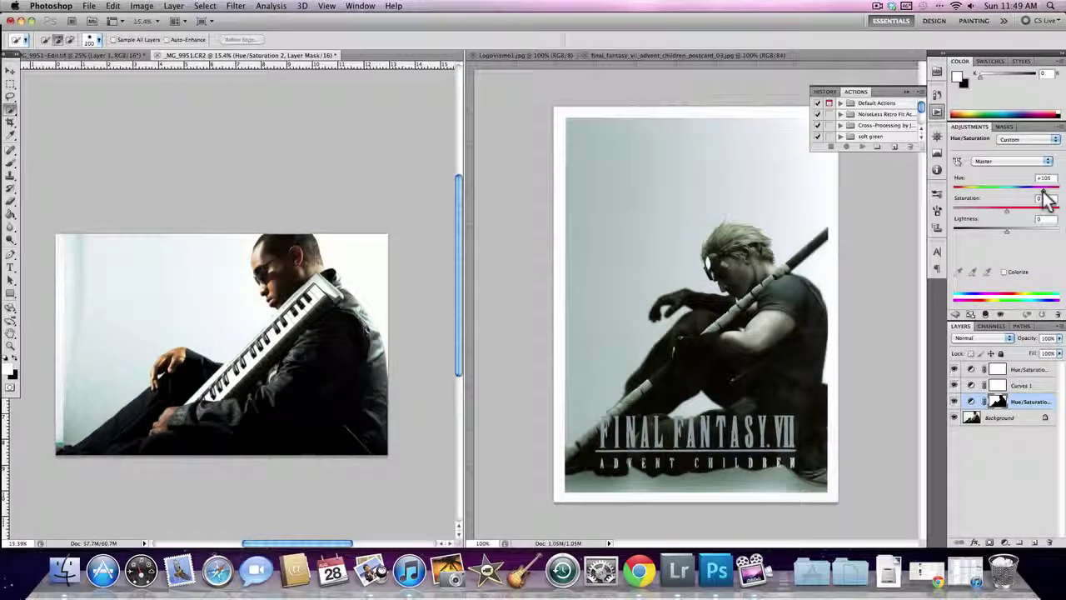
drag(1006, 209, 1025, 210)
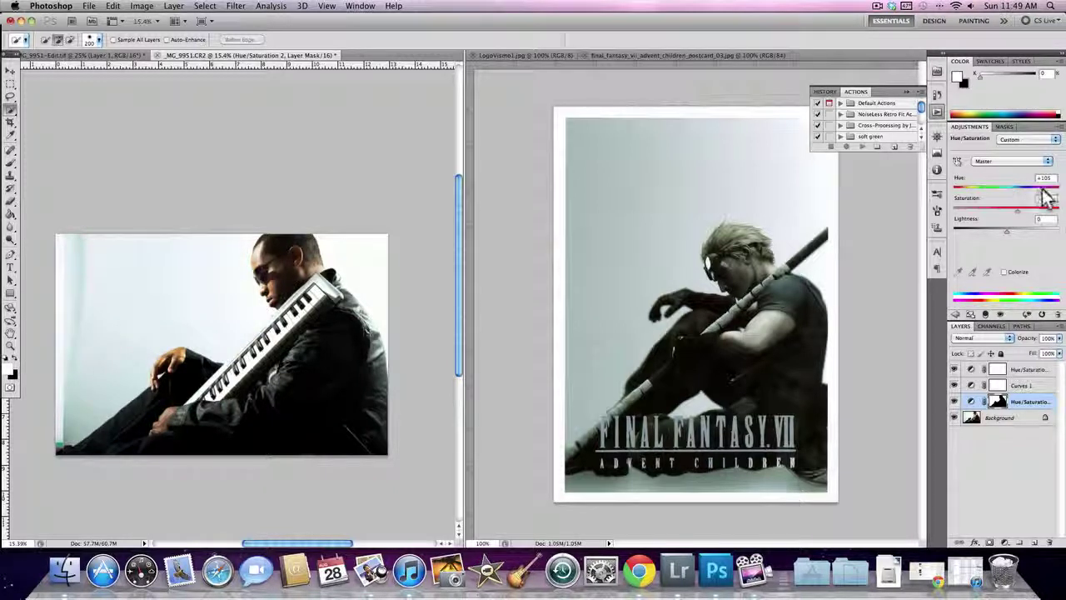
Check Curves 1, then try a hue tweak on the top Hue/Saturation layer and undo it back to +6.
click(1023, 387)
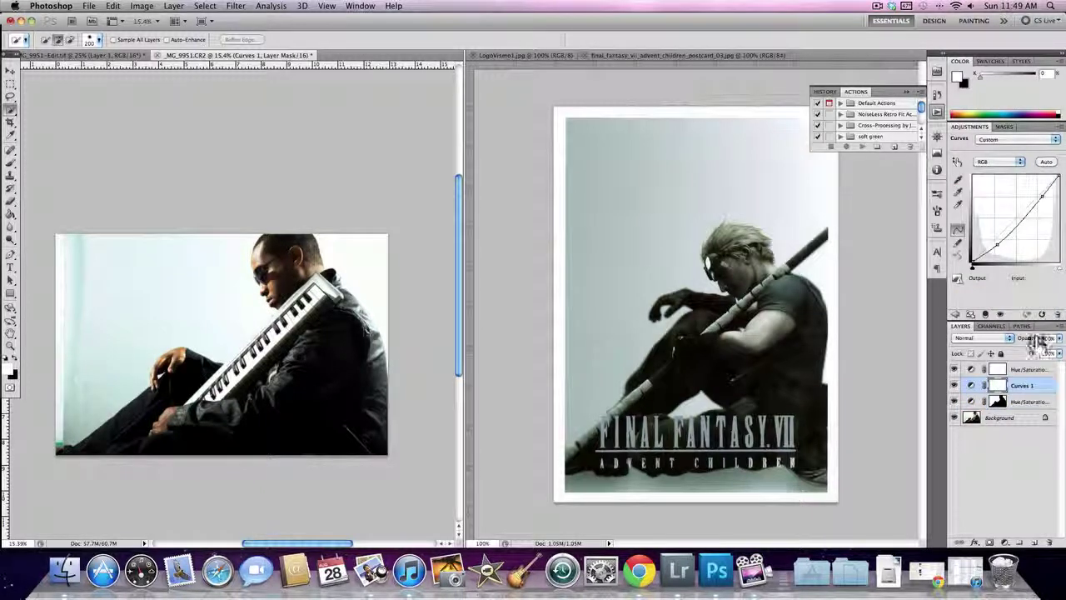
click(1031, 370)
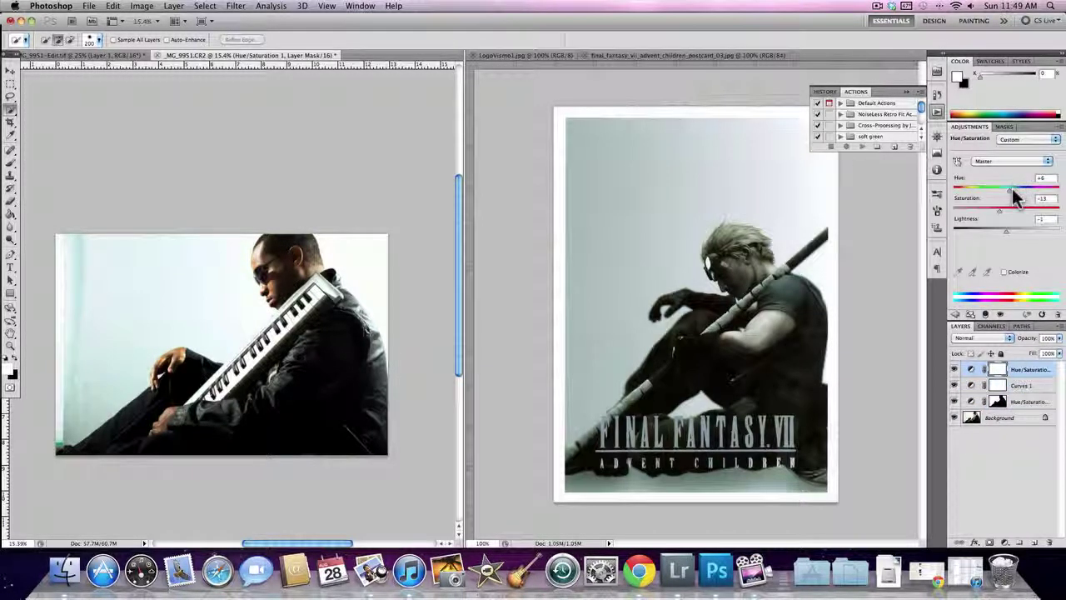
drag(1011, 190, 1013, 190)
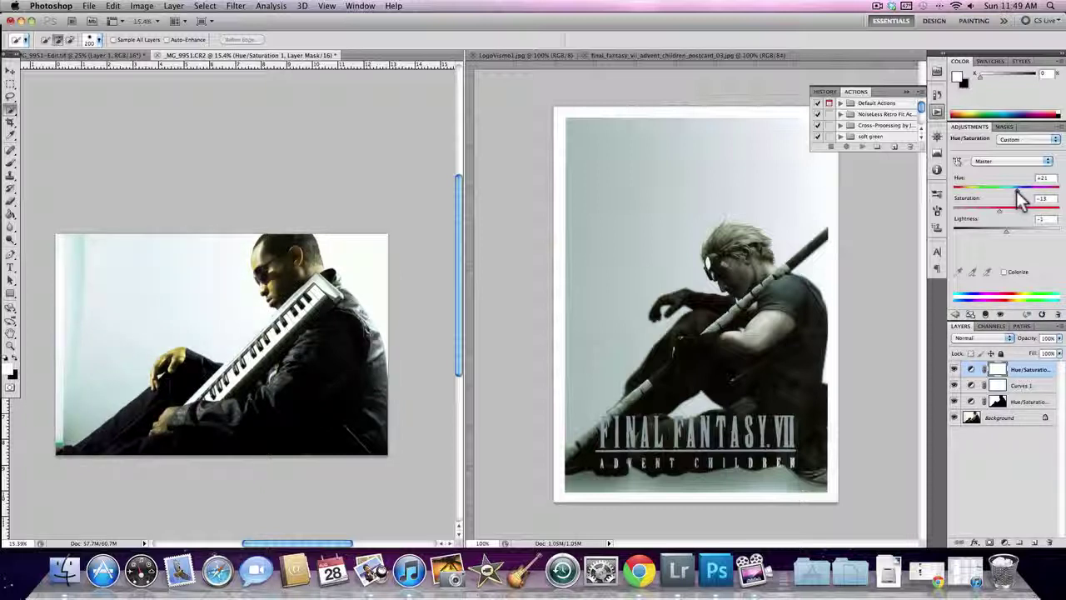
drag(1019, 190, 1019, 203)
key(super+z)
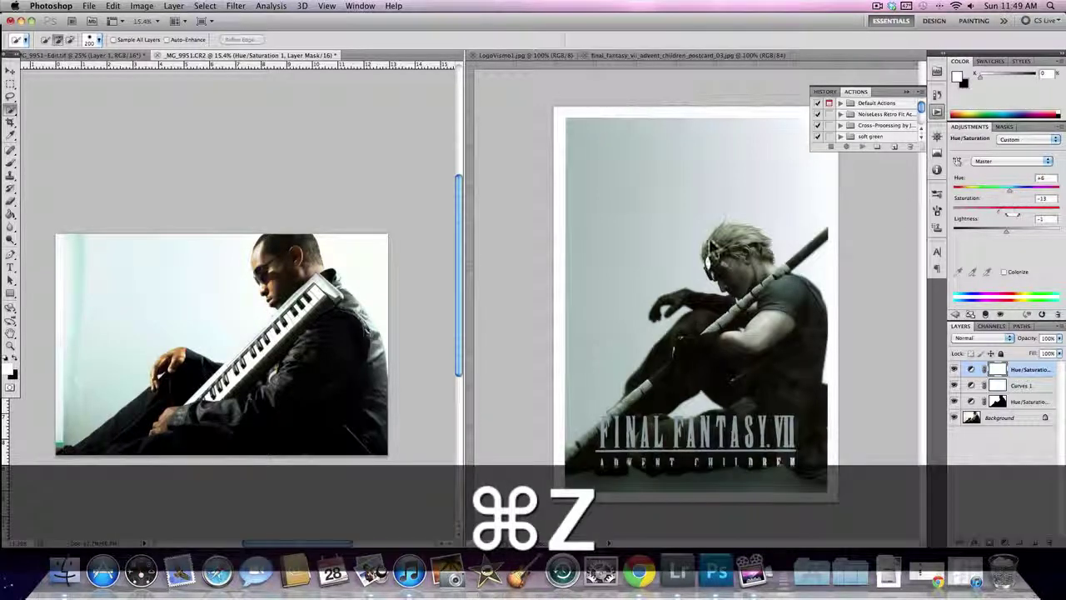
mouse_move(267, 280)
mouse_down()
mouse_move(333, 286)
mouse_move(278, 272)
mouse_up()
key(super+space)
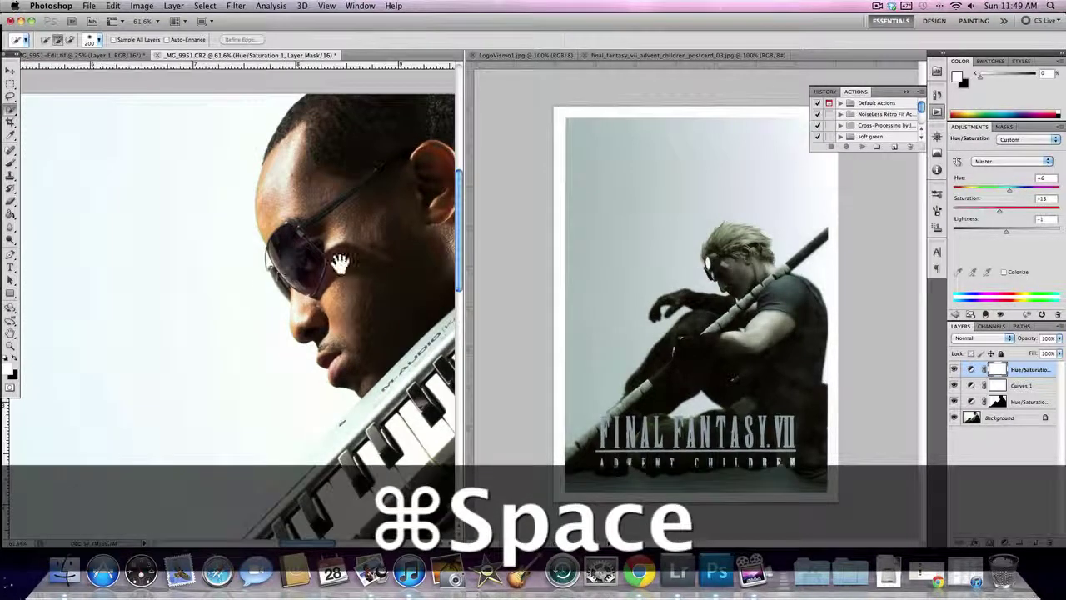
drag(379, 284, 316, 278)
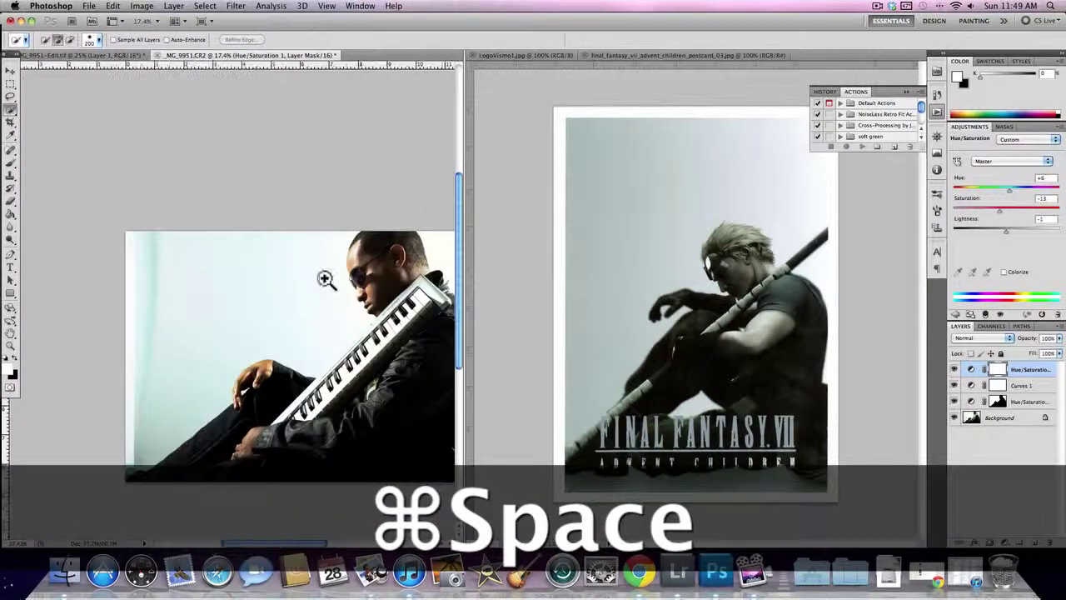
drag(388, 287, 341, 274)
key(super+space)
drag(229, 286, 504, 299)
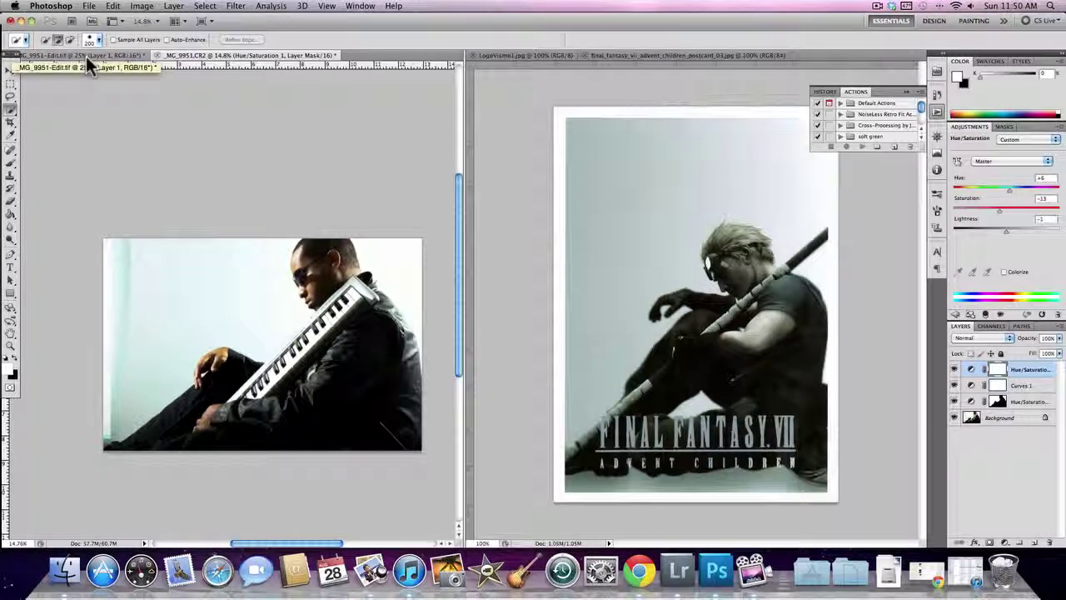
Consolidate all open documents into tabs and bring _MG_9951-Edit.tif to the front.
click(179, 21)
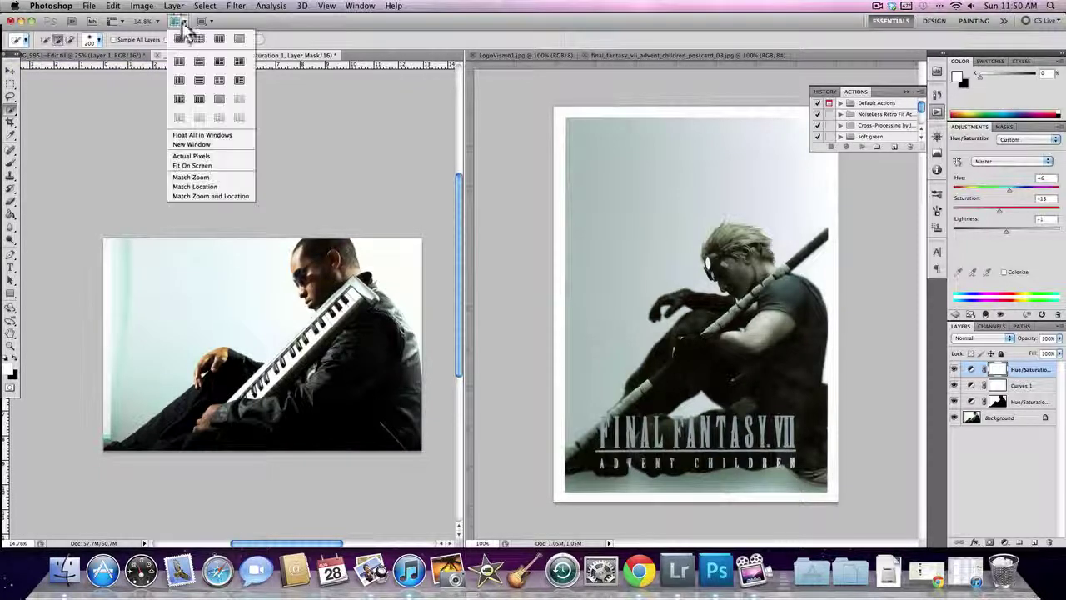
click(177, 37)
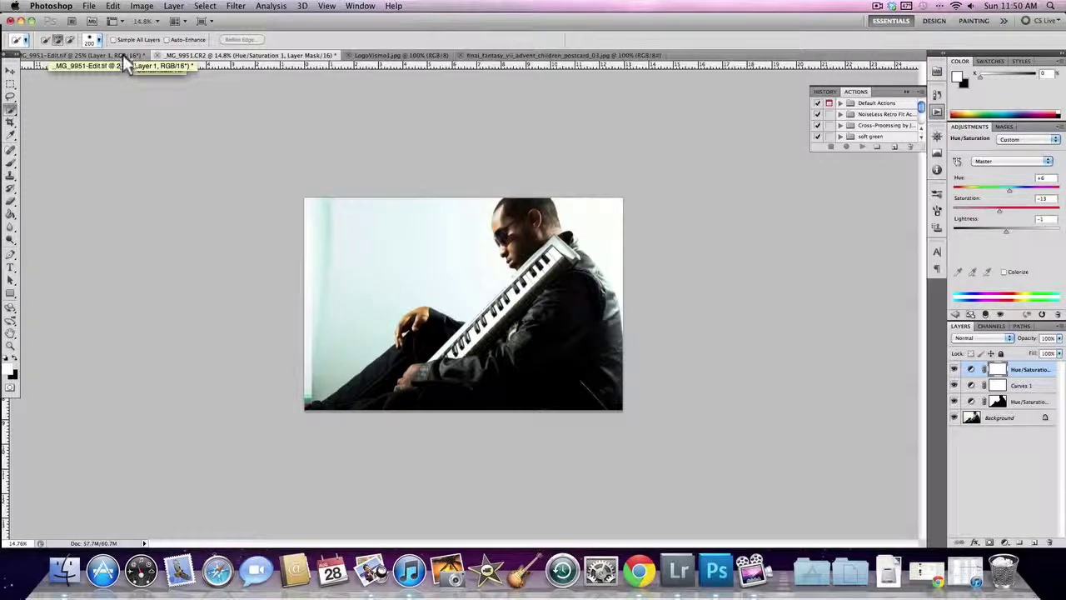
click(122, 55)
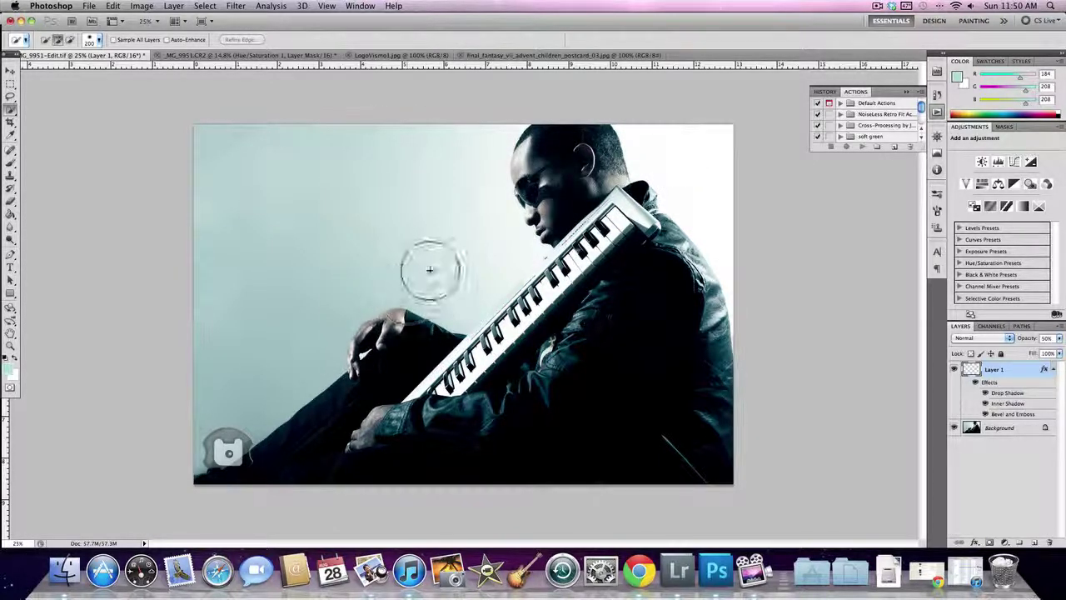
Tile the documents 2 Up beside the Final Fantasy VII poster and zoom out slightly.
click(177, 21)
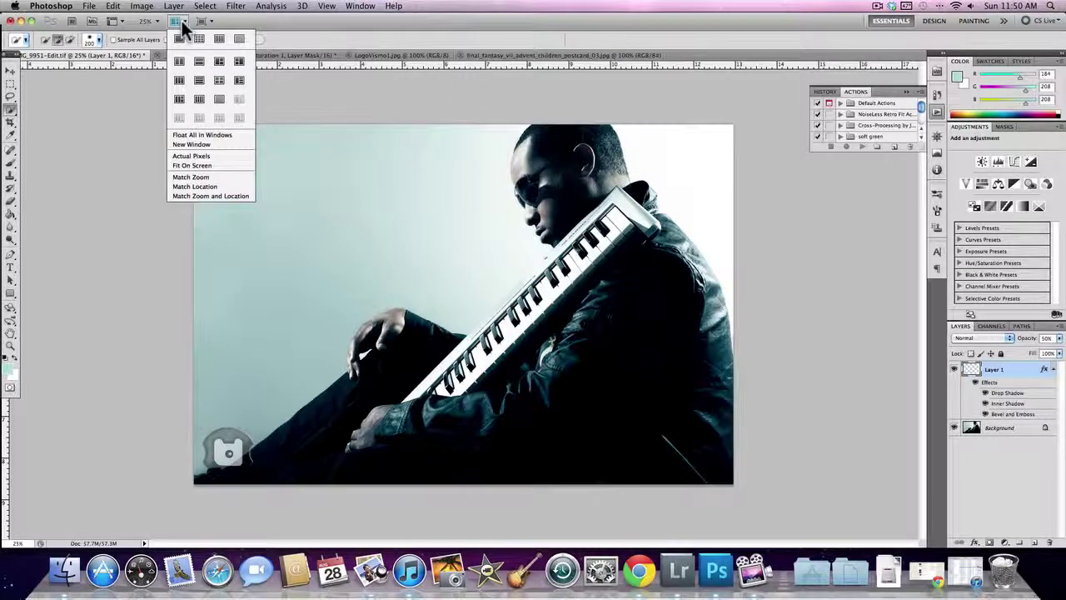
click(184, 60)
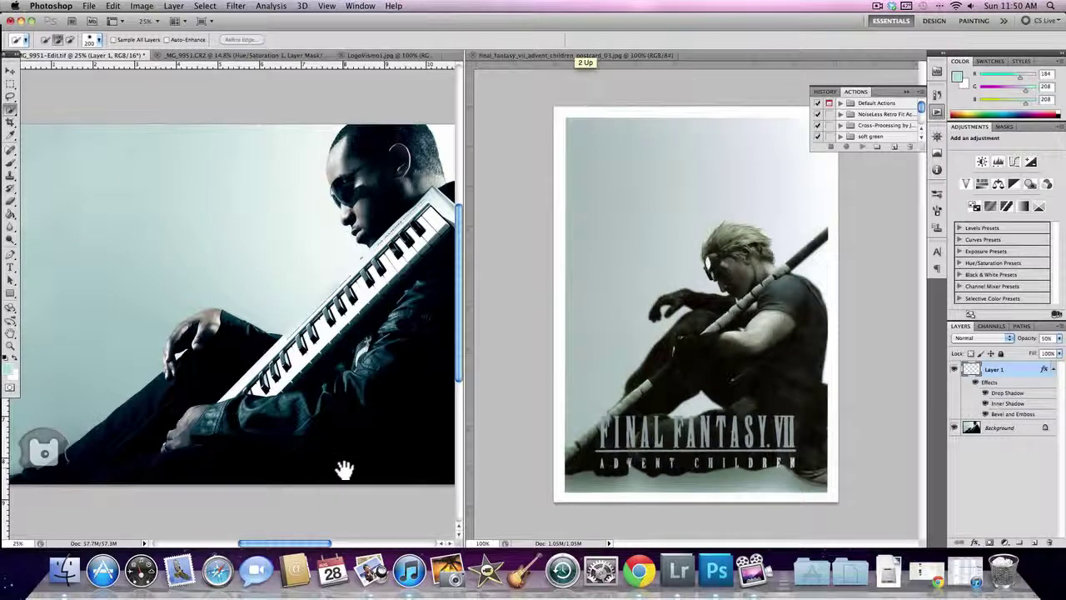
key(super+space)
drag(345, 453, 289, 445)
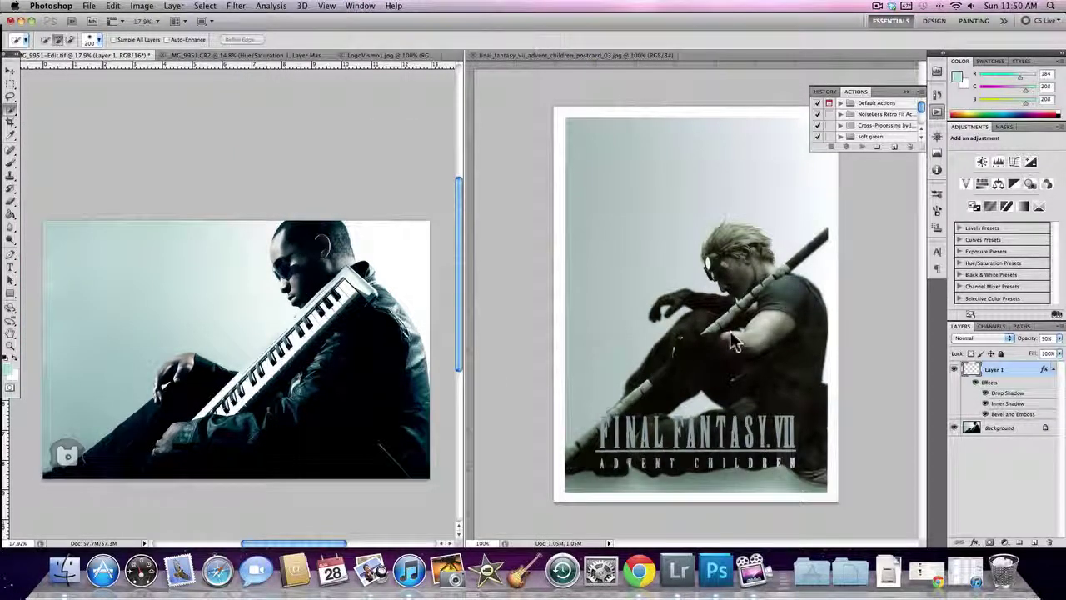